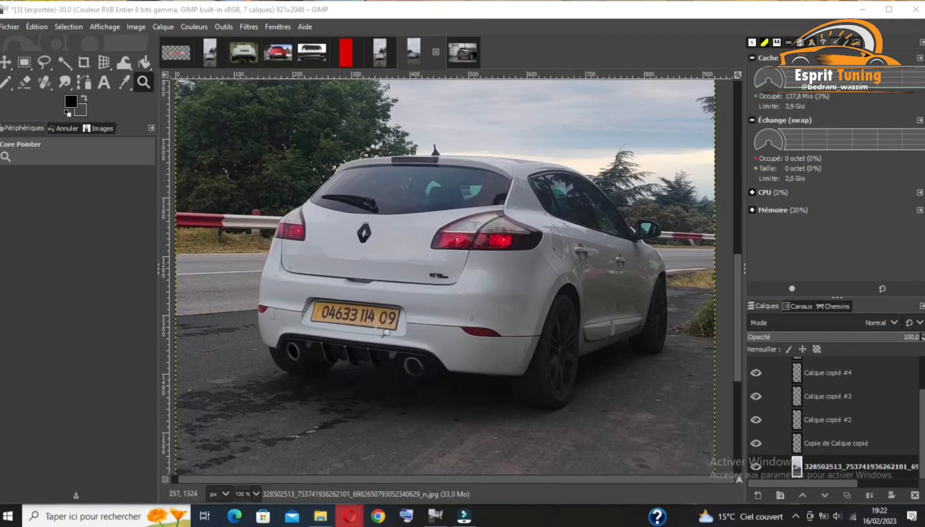
# Compare the finished straight rear-view edit of the white car, including its base photo layer, with the finished three-quarter edit
pyautogui.click(212, 50)
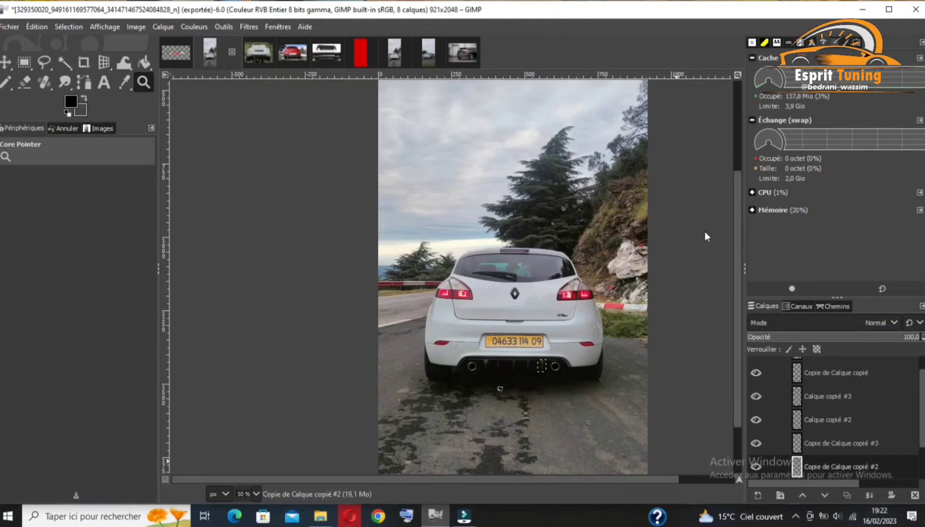
pyautogui.moveTo(736, 232); pyautogui.dragTo(739, 266)
pyautogui.scroll(-1, 911, 413)
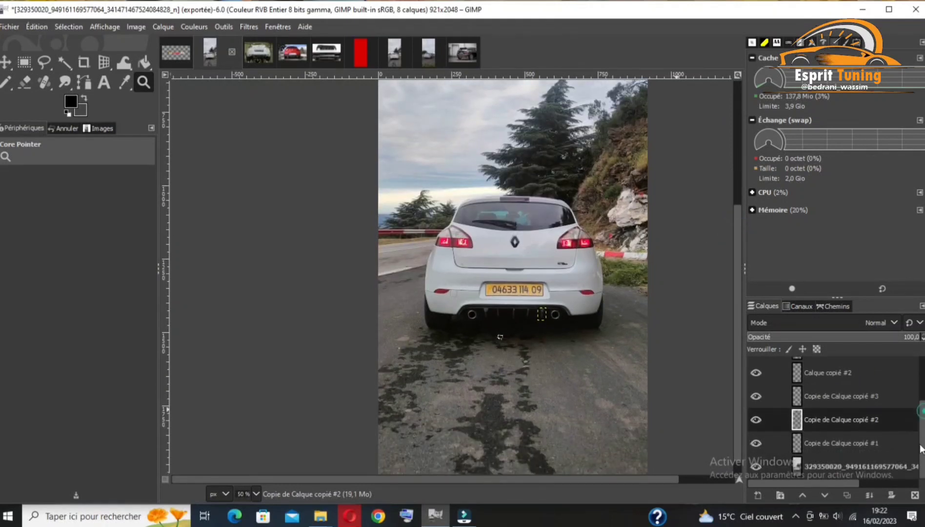
pyautogui.click(848, 464)
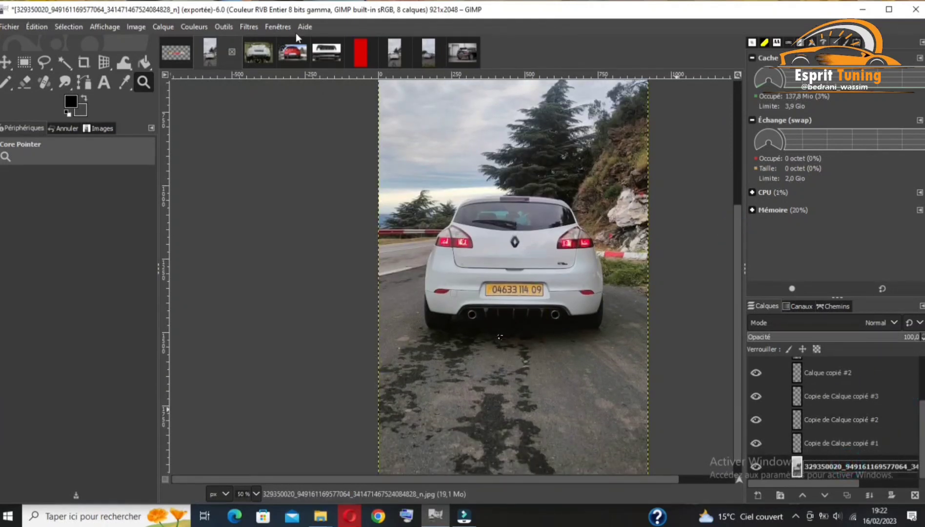
pyautogui.click(461, 54)
pyautogui.click(414, 57)
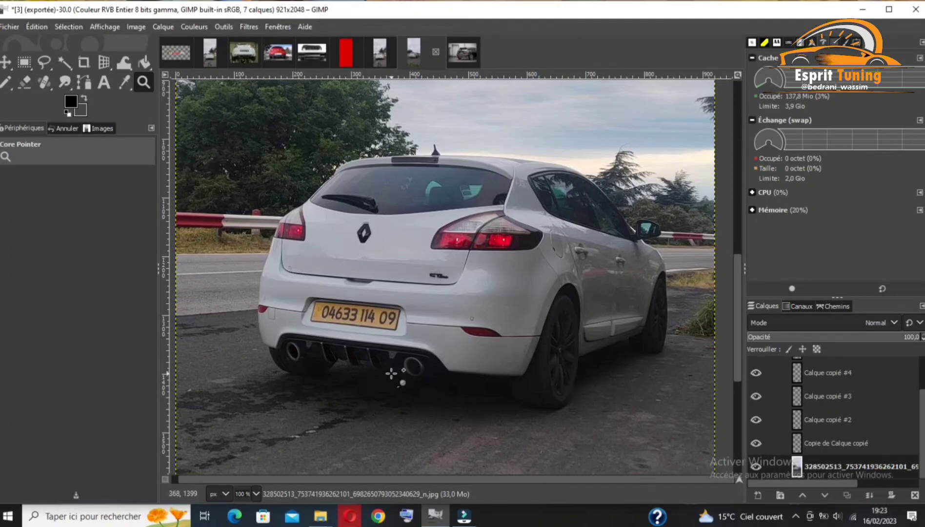
# Start opening an image and browse to the Downloads folder in the home directory
pyautogui.click(13, 28)
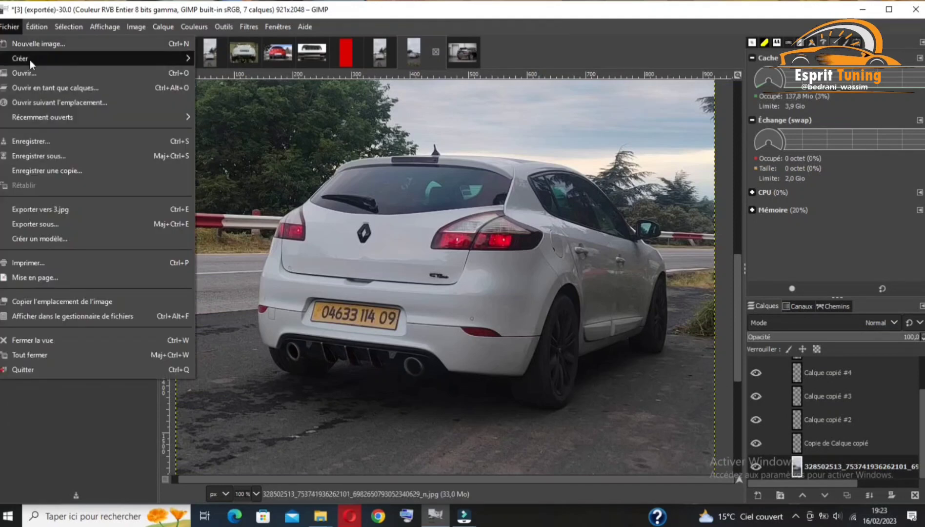
pyautogui.click(42, 72)
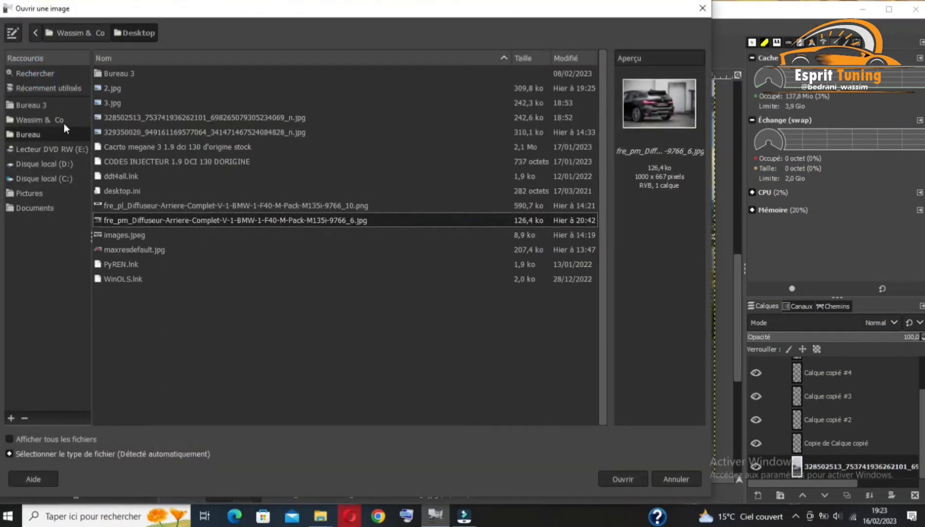
pyautogui.click(32, 120)
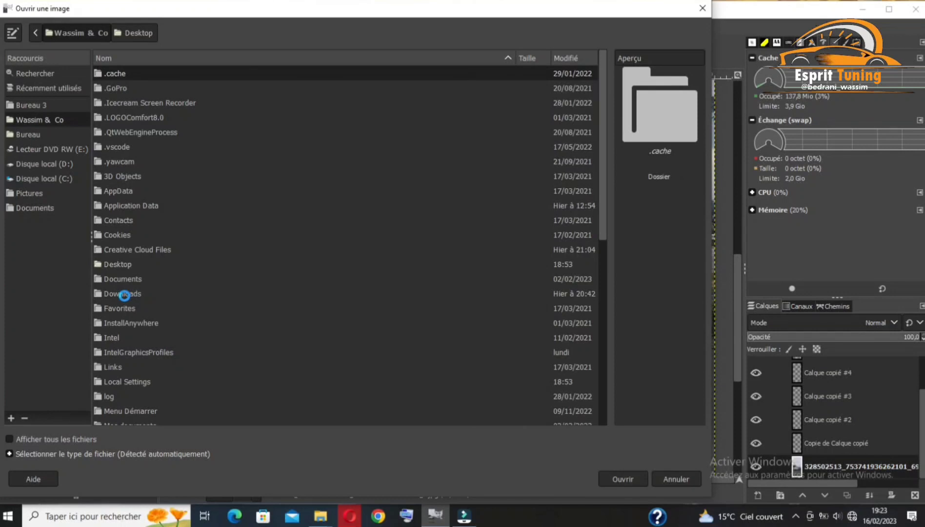
pyautogui.click(123, 295)
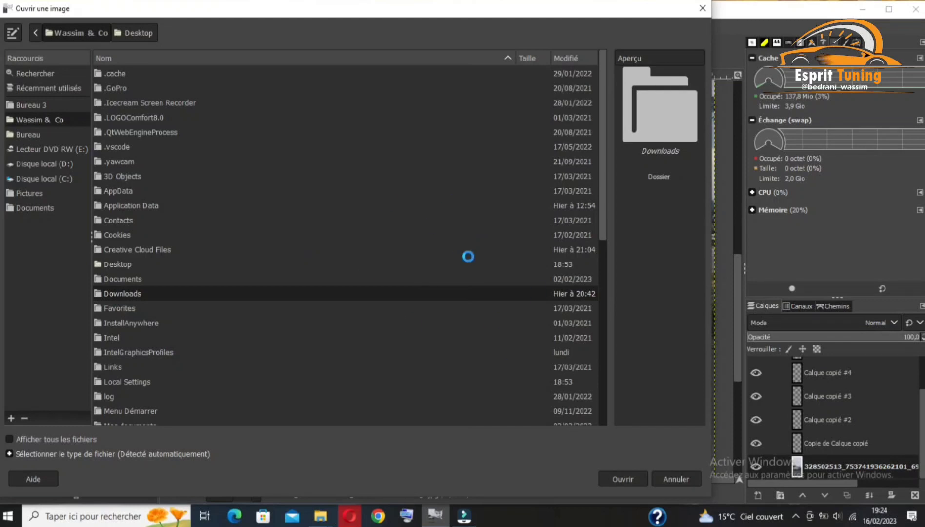
pyautogui.doubleClick(124, 293)
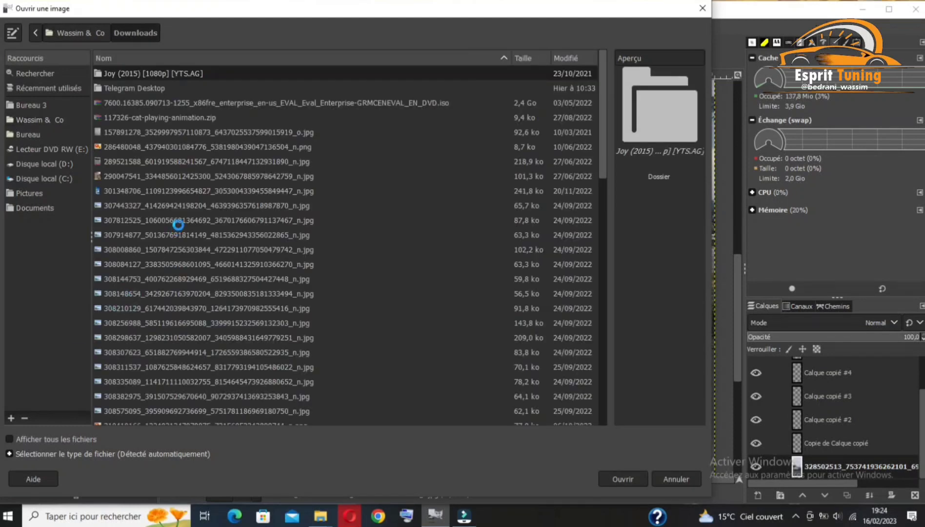
pyautogui.click(188, 235)
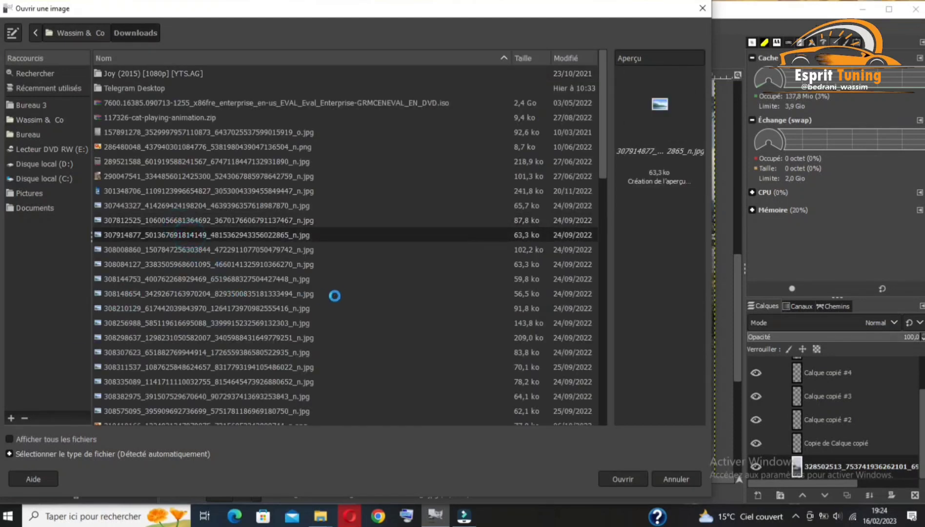
pyautogui.moveTo(603, 149); pyautogui.dragTo(599, 262)
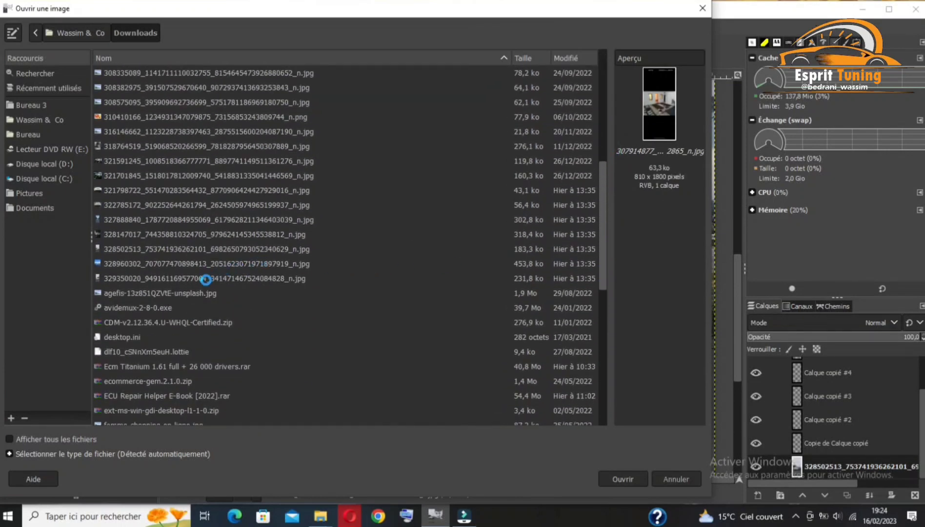
pyautogui.click(205, 279)
pyautogui.click(215, 264)
pyautogui.click(218, 249)
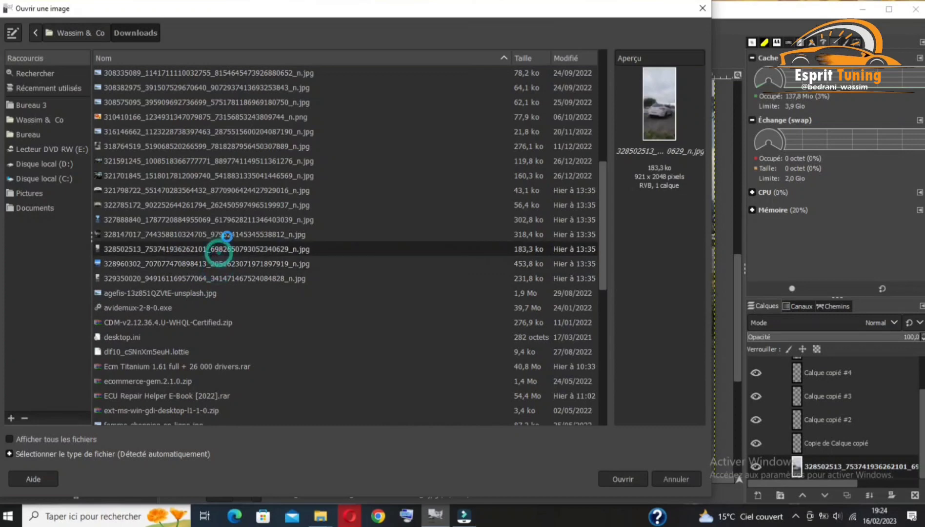
pyautogui.click(226, 236)
pyautogui.click(218, 249)
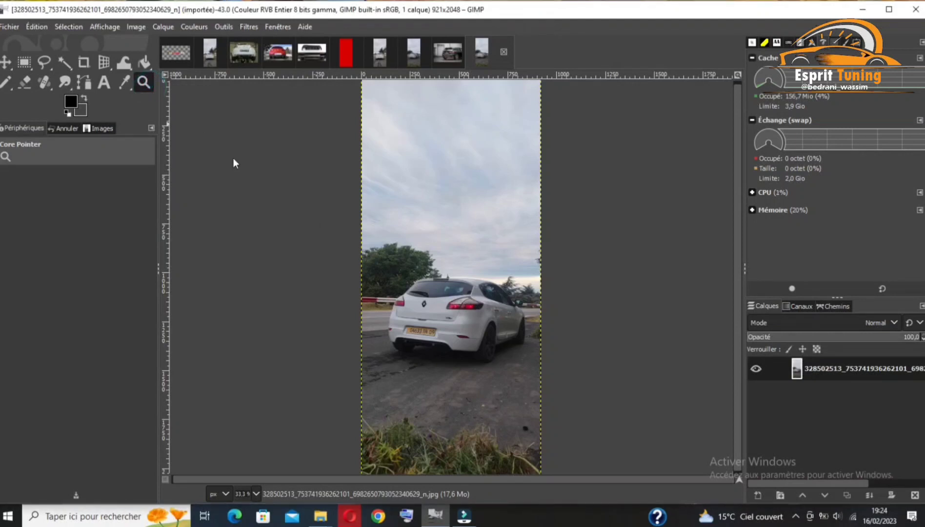
# Examine the white car's original rear bumper at 100% magnification
pyautogui.click(440, 299)
pyautogui.click(440, 300)
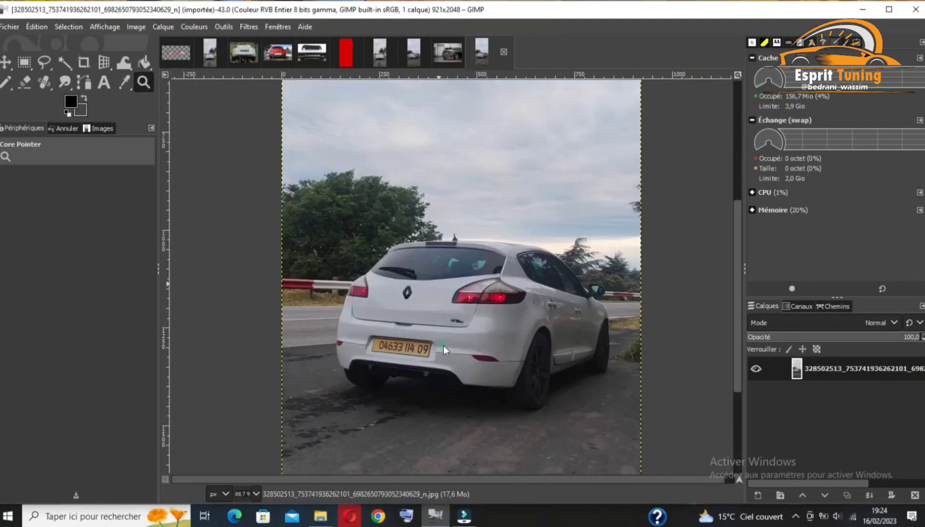
pyautogui.moveTo(733, 297); pyautogui.dragTo(714, 310)
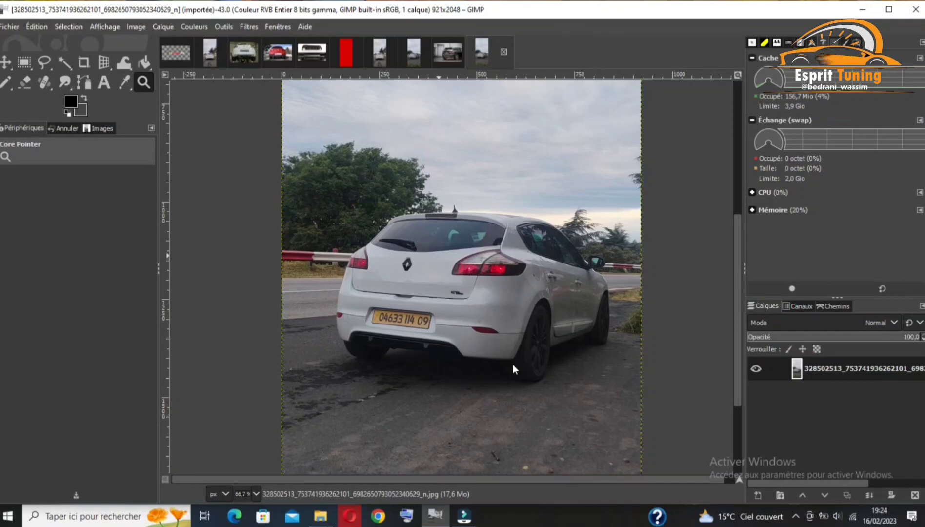
pyautogui.click(144, 83)
pyautogui.click(445, 309)
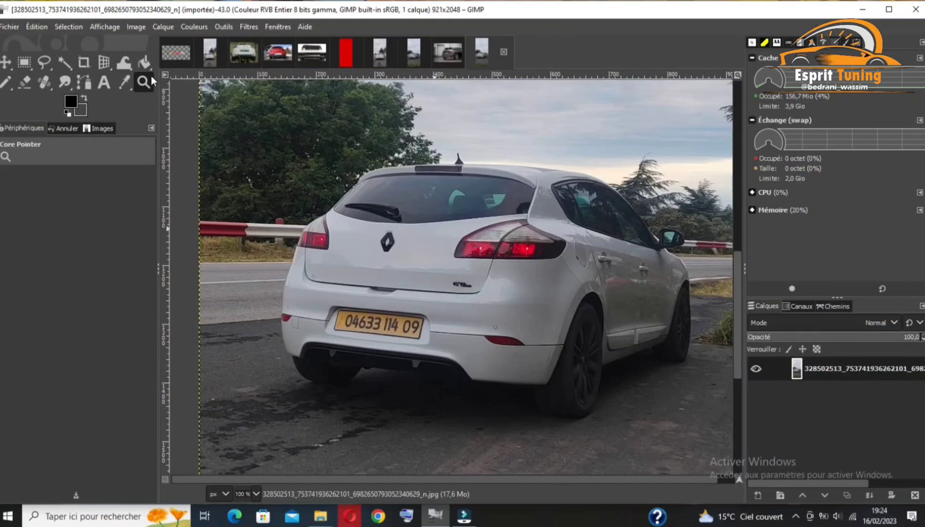
pyautogui.moveTo(350, 515)
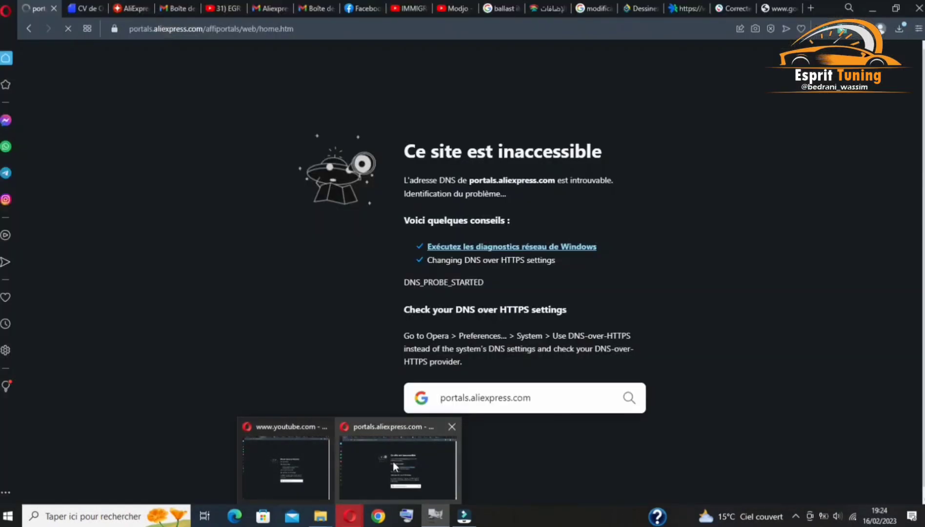
pyautogui.click(393, 462)
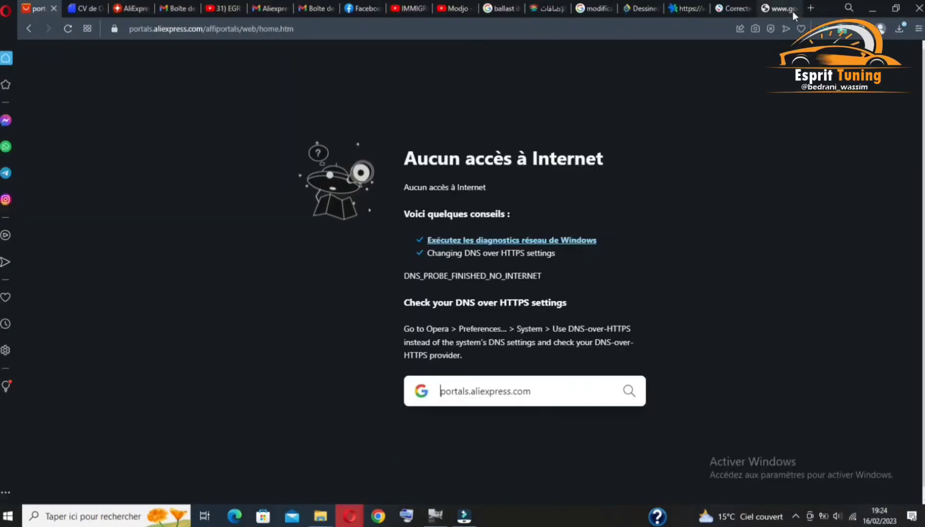
pyautogui.click(780, 7)
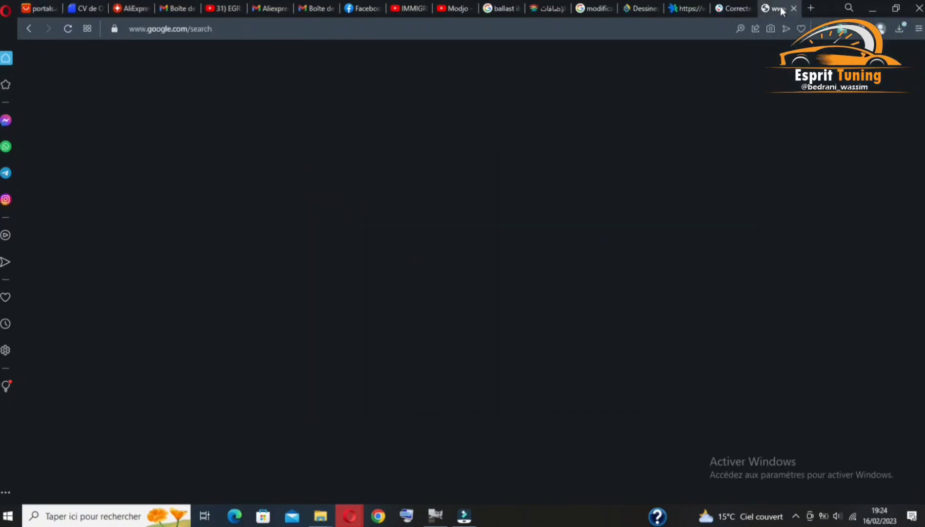
pyautogui.click(810, 8)
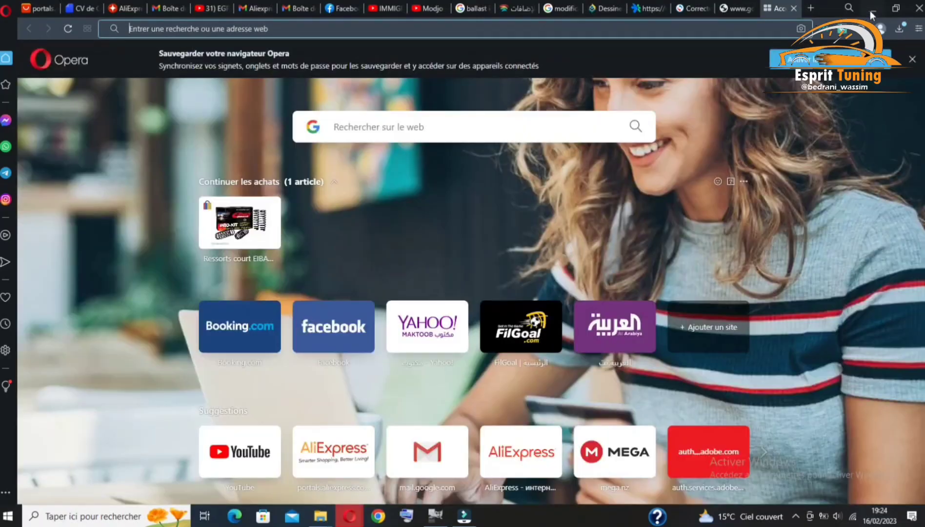
pyautogui.click(871, 10)
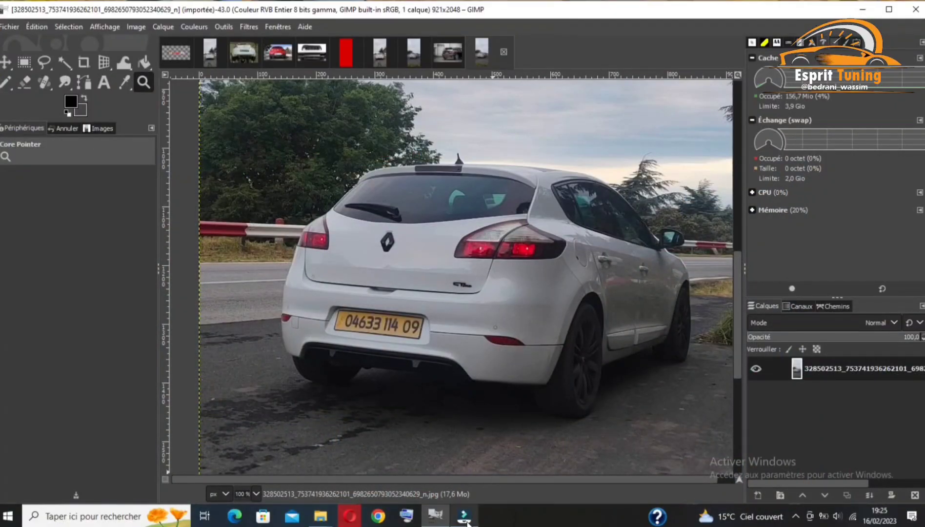
# Examine the whole flipped BMW diffuser photo with its red-tinted exhaust areas at 100% magnification
pyautogui.click(449, 54)
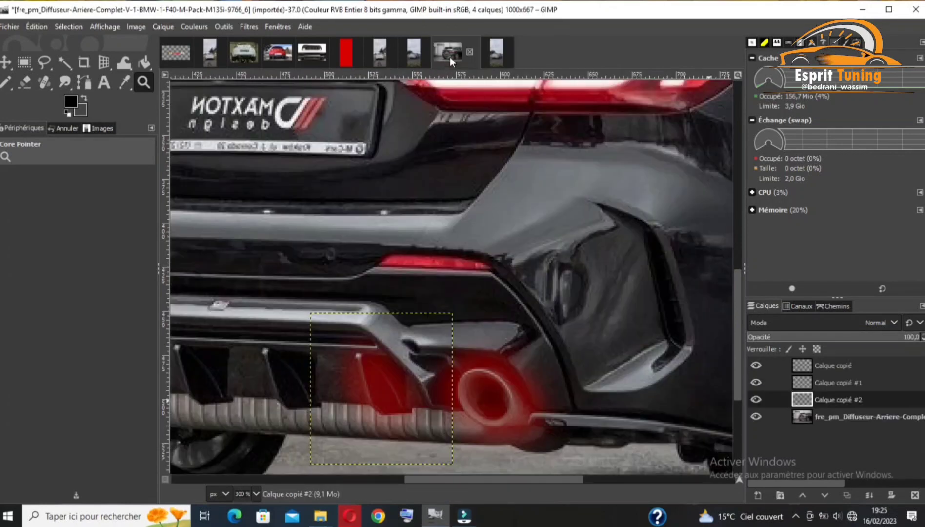
pyautogui.click(145, 82)
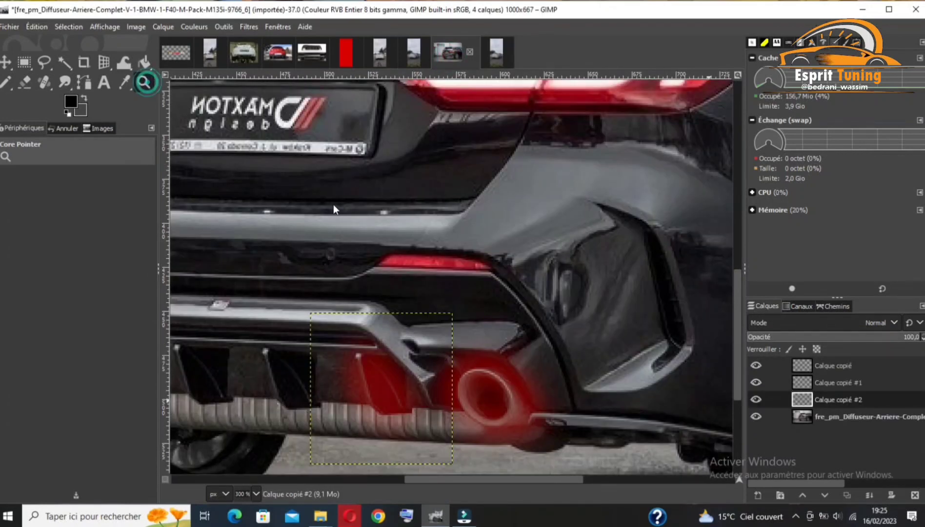
pyautogui.rightClick(336, 206)
pyautogui.click(296, 184)
pyautogui.click(9, 26)
pyautogui.click(464, 175)
pyautogui.press('1')
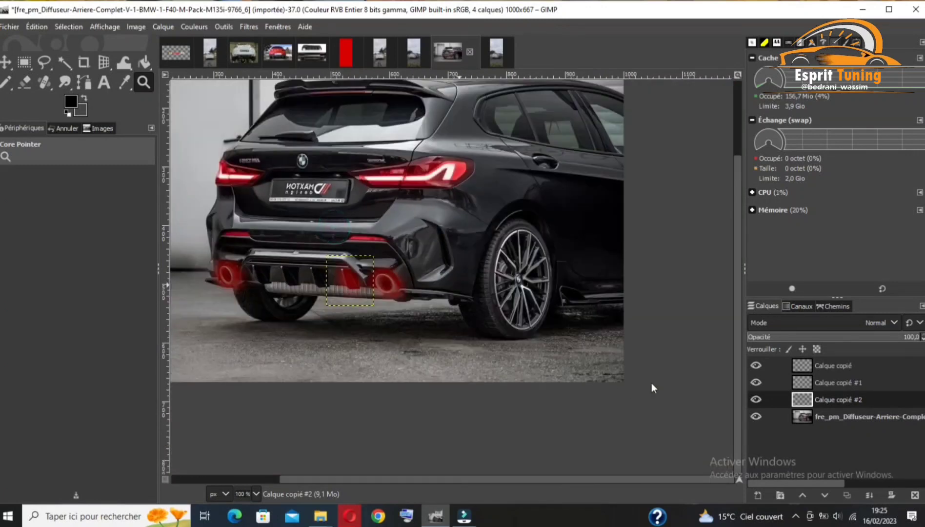
pyautogui.moveTo(403, 479); pyautogui.dragTo(331, 479)
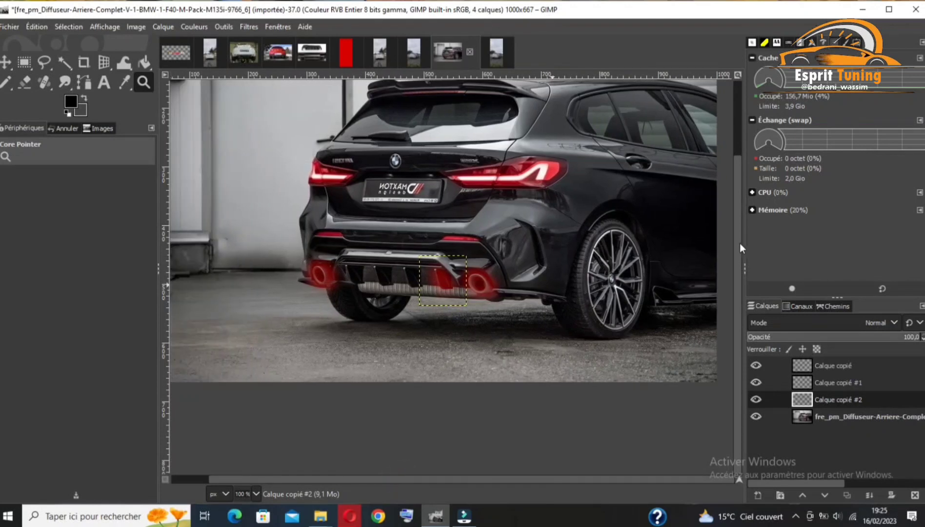
pyautogui.moveTo(738, 243); pyautogui.dragTo(739, 199)
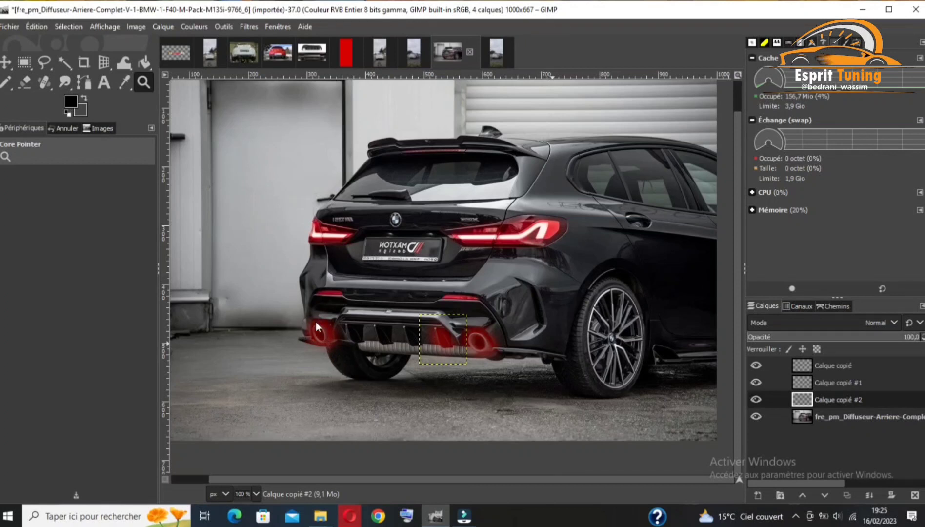
# Undo all earlier edits on the BMW diffuser photo, including the copied red layers and the horizontal flip
pyautogui.hotkey('ctrl', 'z')
pyautogui.hotkey('ctrl', 'z')
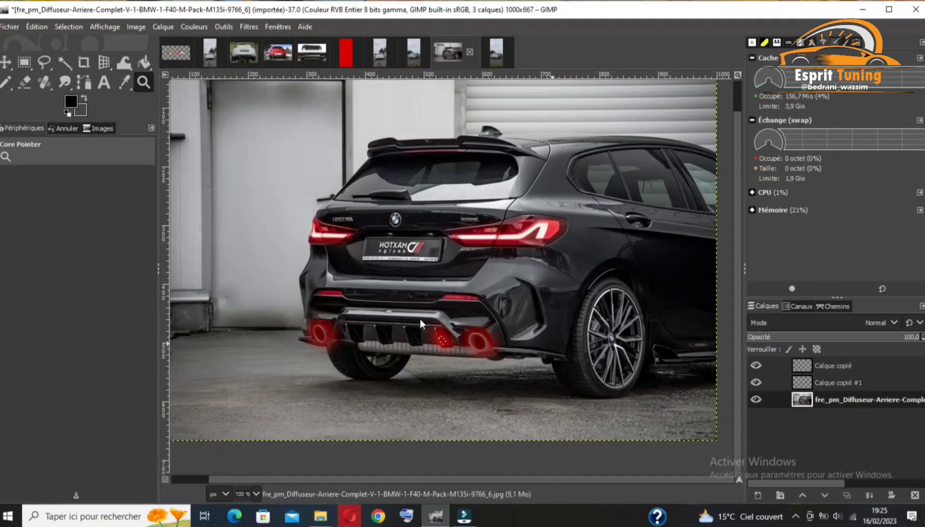
pyautogui.click(42, 28)
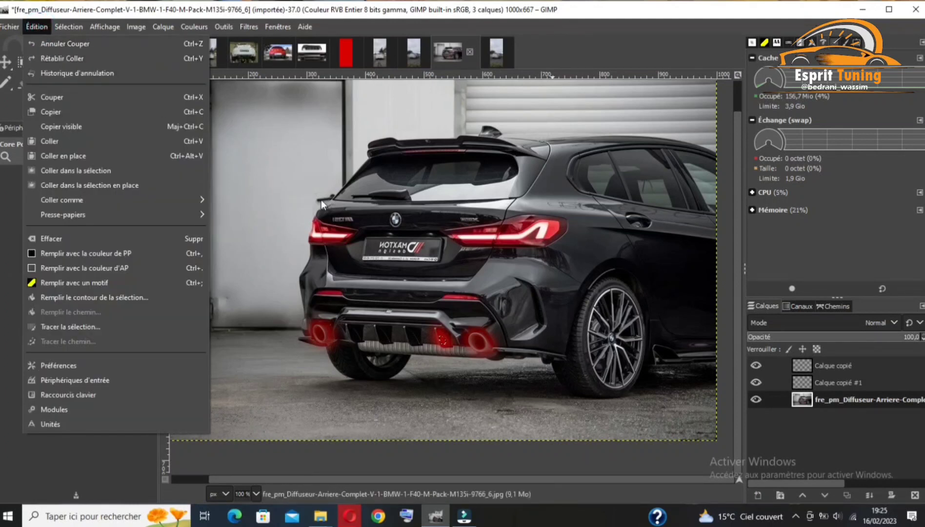
pyautogui.click(340, 192)
pyautogui.hotkey('ctrl', 'z')
pyautogui.hotkey('ctrl', 'z')
pyautogui.hotkey('ctrl', 'z')
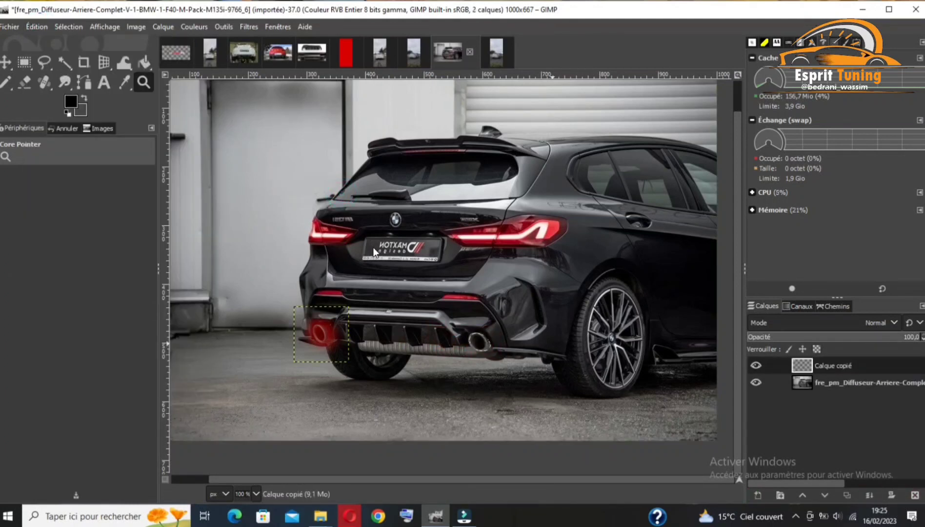
pyautogui.hotkey('ctrl', 'z')
pyautogui.hotkey('ctrl', 'z')
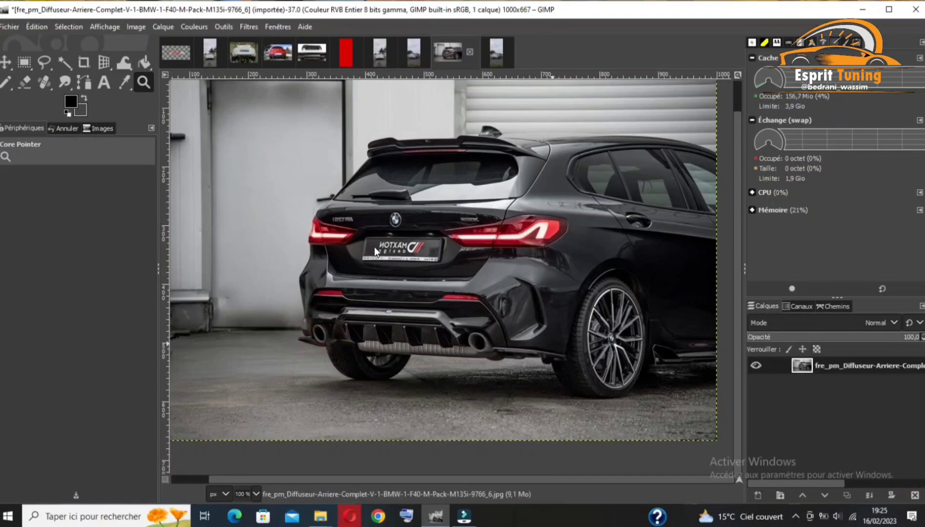
pyautogui.hotkey('ctrl', 'z')
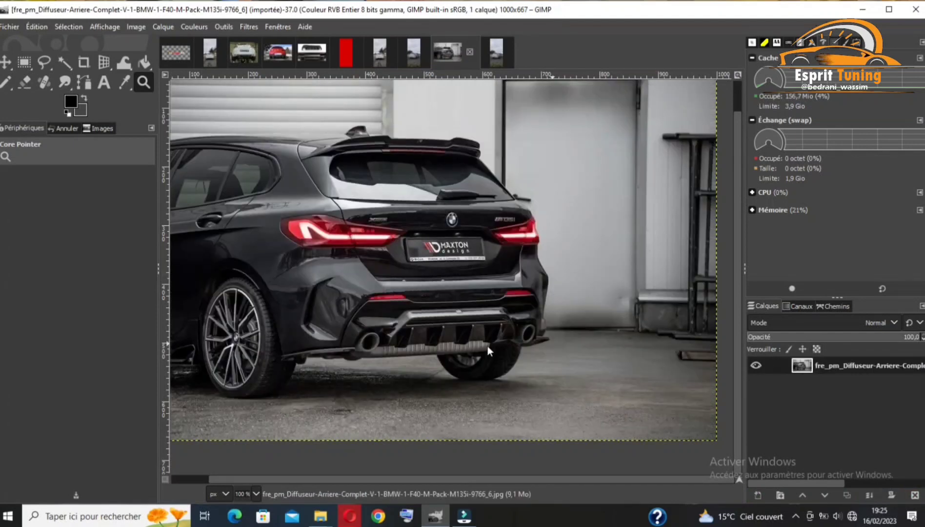
# Compare the viewing angle of the BMW diffuser photo with the white car's three-quarter rear photo
pyautogui.moveTo(432, 480); pyautogui.dragTo(392, 480)
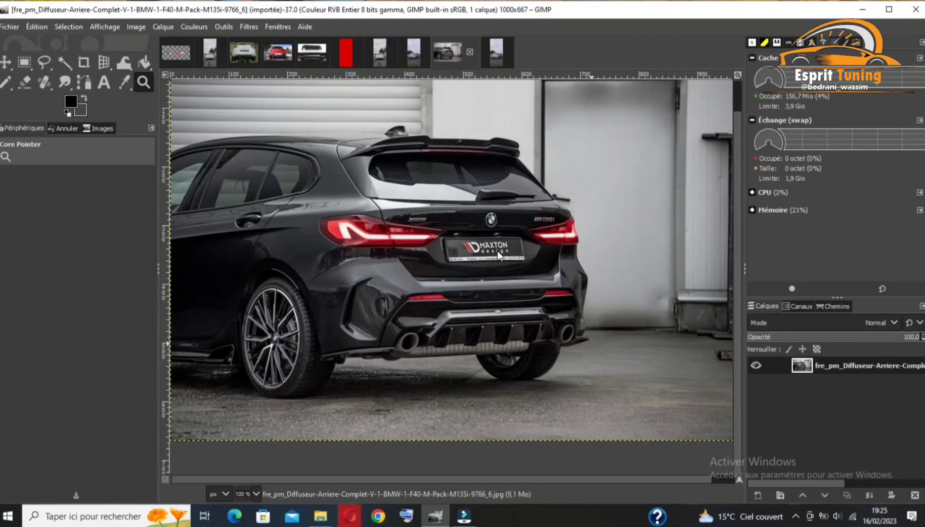
pyautogui.click(489, 59)
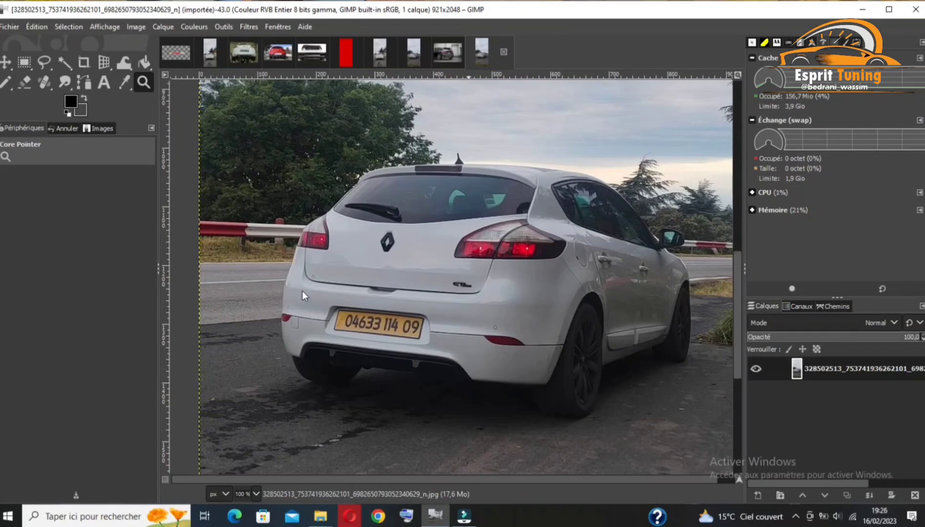
pyautogui.click(446, 59)
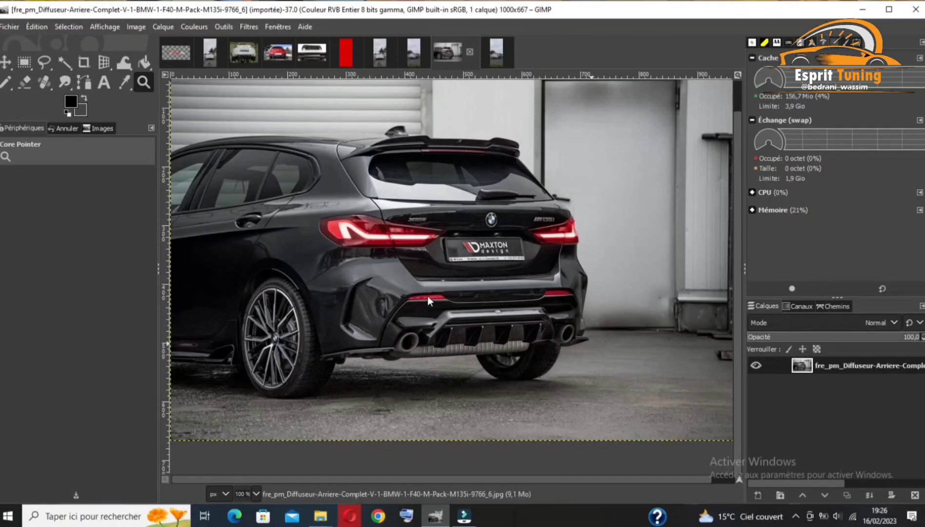
pyautogui.click(497, 51)
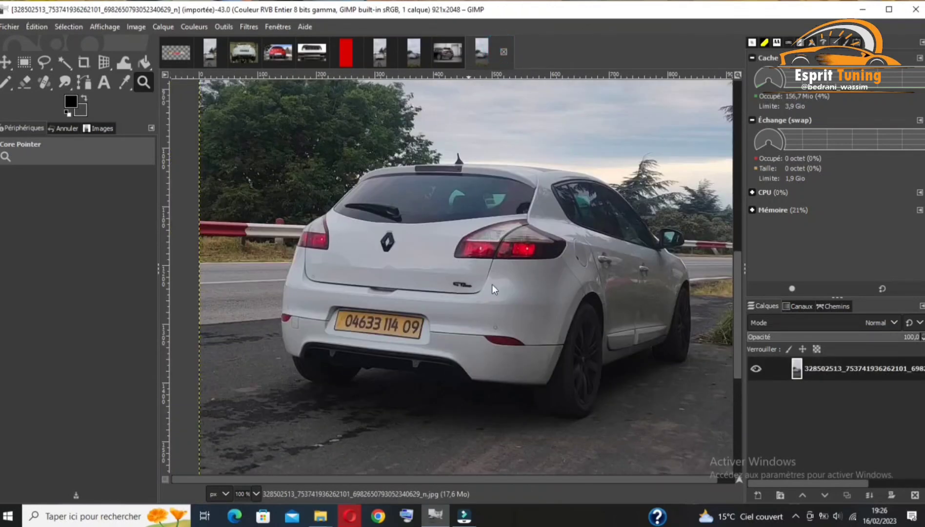
# Flip the BMW diffuser photo horizontally so the car faces the same way as the white Renault
pyautogui.click(449, 53)
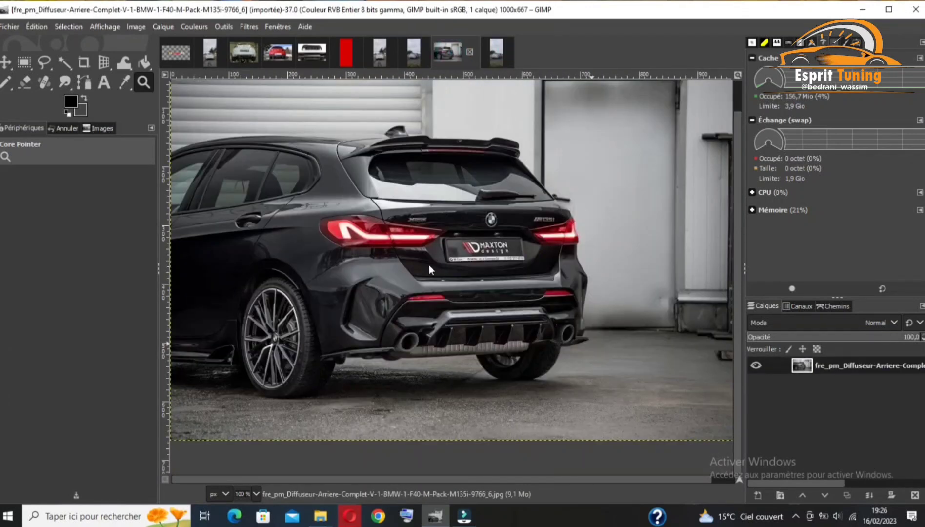
pyautogui.click(105, 64)
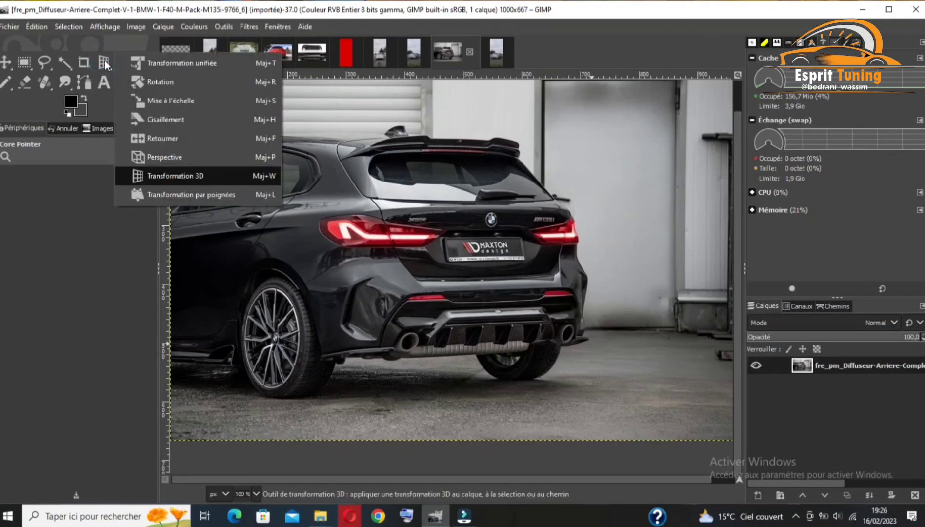
pyautogui.click(181, 138)
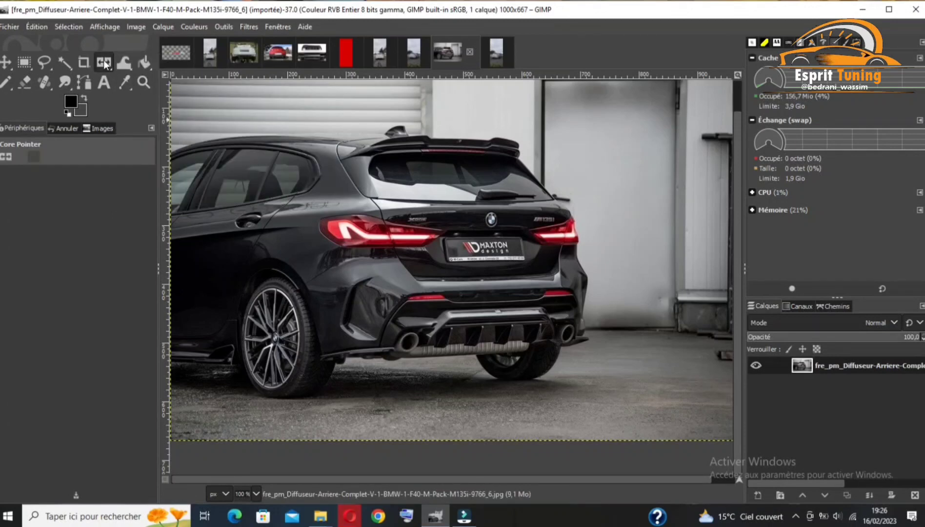
pyautogui.click(279, 259)
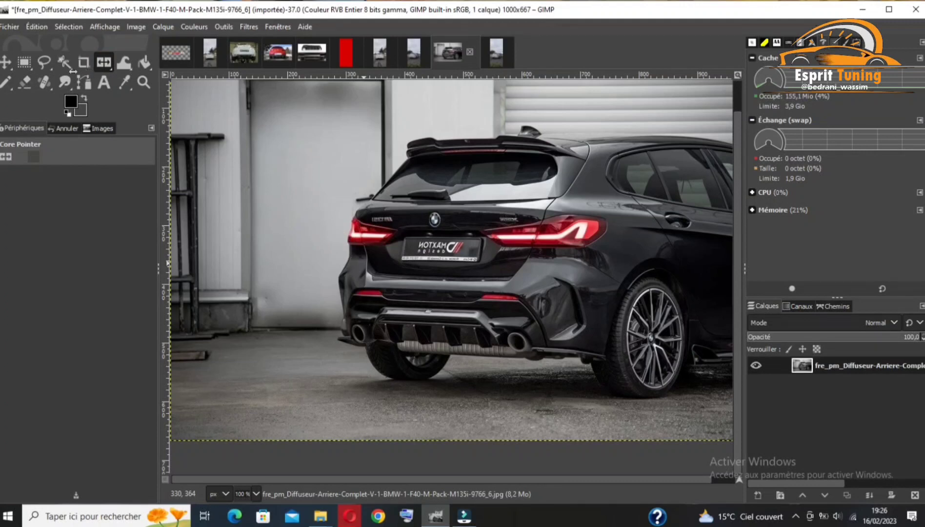
# Try placing a zigzag outline on the grey garage door beside the BMW with Scissors Select
pyautogui.click(44, 62)
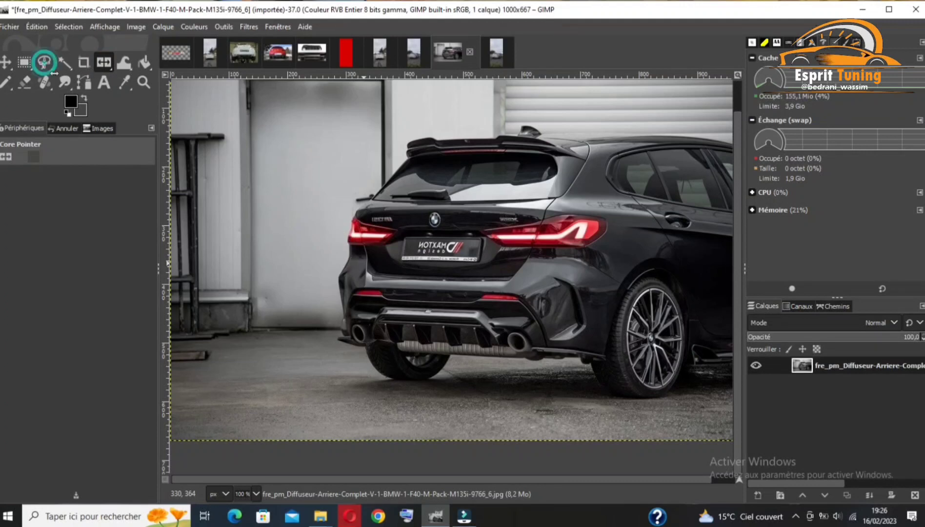
pyautogui.click(44, 64)
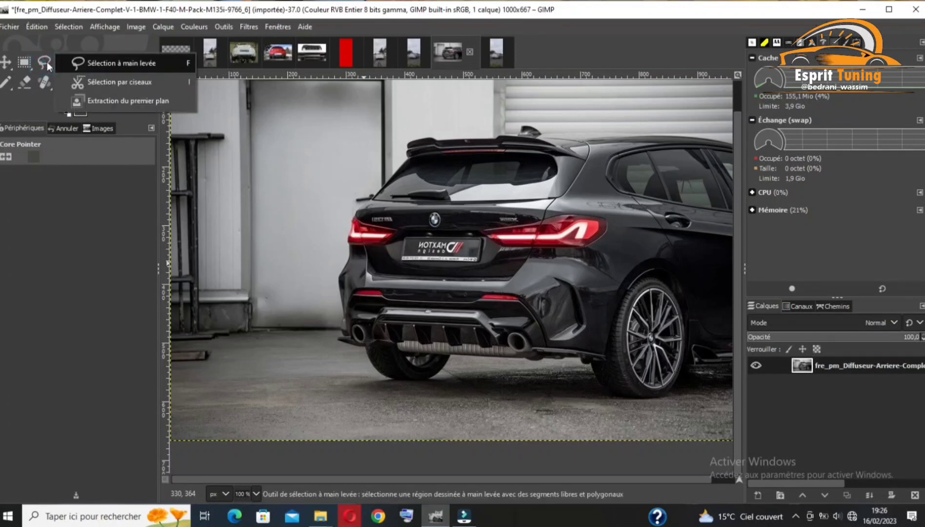
pyautogui.click(98, 83)
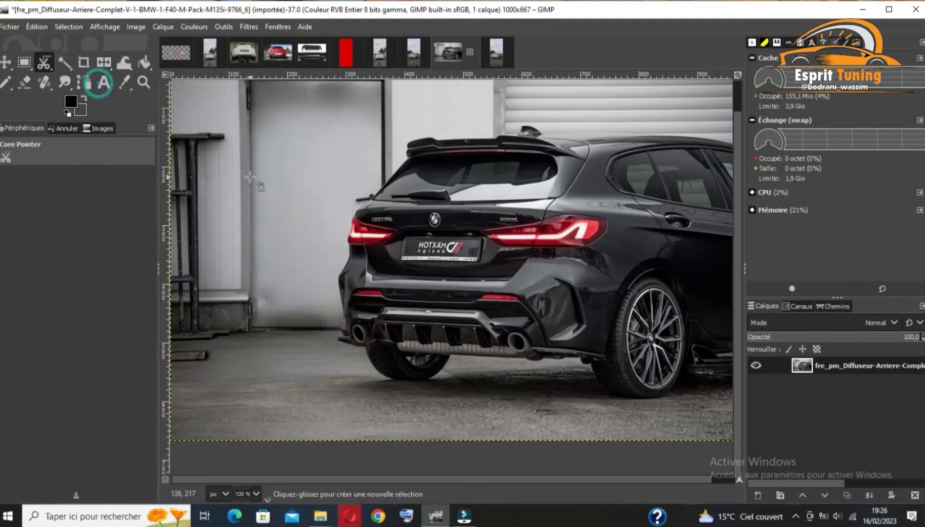
pyautogui.click(258, 141)
pyautogui.click(257, 225)
pyautogui.click(309, 218)
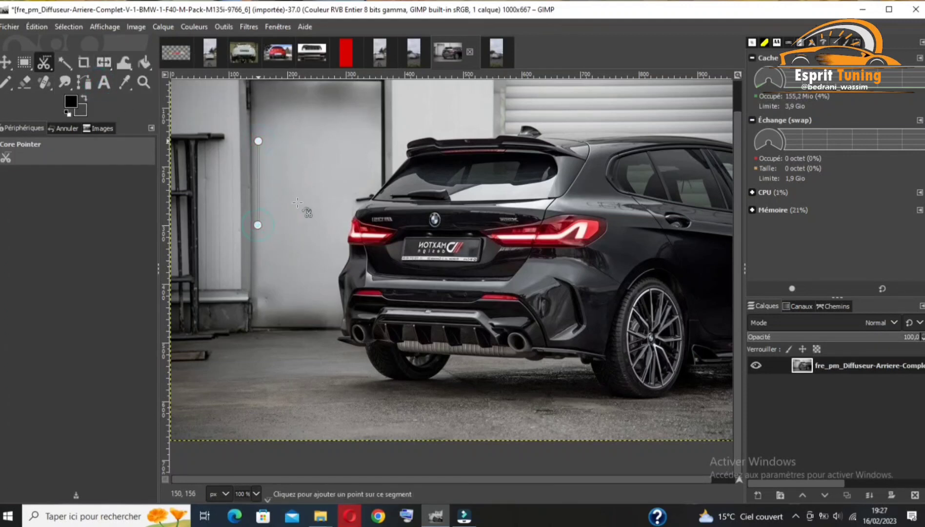
pyautogui.click(307, 180)
pyautogui.click(282, 184)
pyautogui.click(282, 160)
pyautogui.click(307, 150)
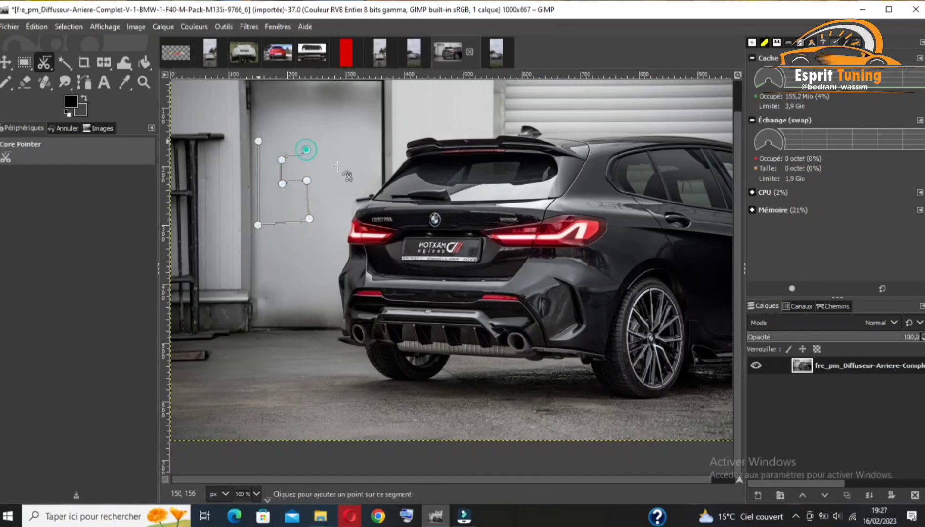
pyautogui.click(337, 166)
pyautogui.click(329, 124)
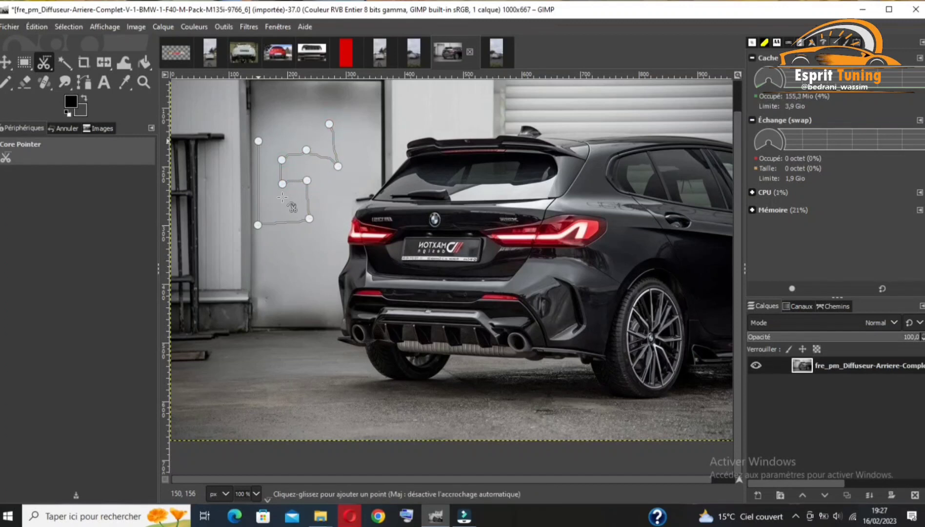
# Undo every point of the trial scissors outline on the garage door
pyautogui.hotkey('ctrl', 'z')
pyautogui.hotkey('ctrl', 'z')
pyautogui.hotkey('ctrl', 'z')
pyautogui.hotkey('ctrl', 'z')
pyautogui.hotkey('ctrl', 'z')
pyautogui.hotkey('ctrl', 'z')
pyautogui.hotkey('ctrl', 'z')
pyautogui.hotkey('ctrl', 'z')
pyautogui.hotkey('ctrl', 'z')
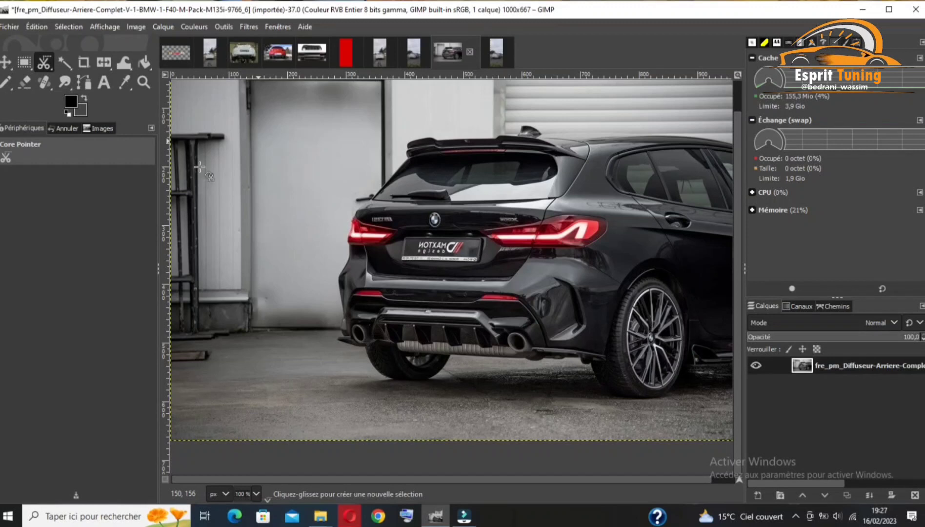
# Trace the upper and left edges of the BMW's left exhaust tip with Free Select at 400% magnification
pyautogui.click(44, 62)
pyautogui.click(98, 66)
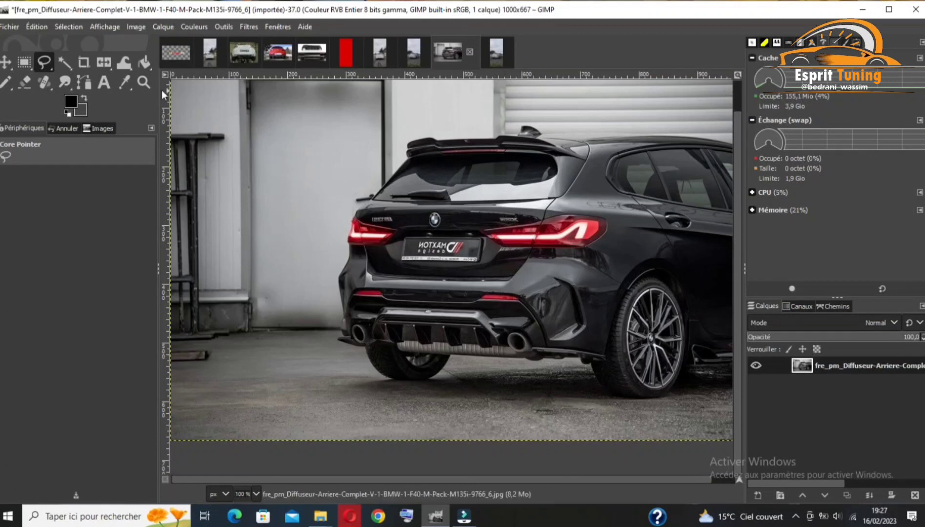
pyautogui.click(143, 83)
pyautogui.click(368, 324)
pyautogui.click(326, 347)
pyautogui.click(379, 376)
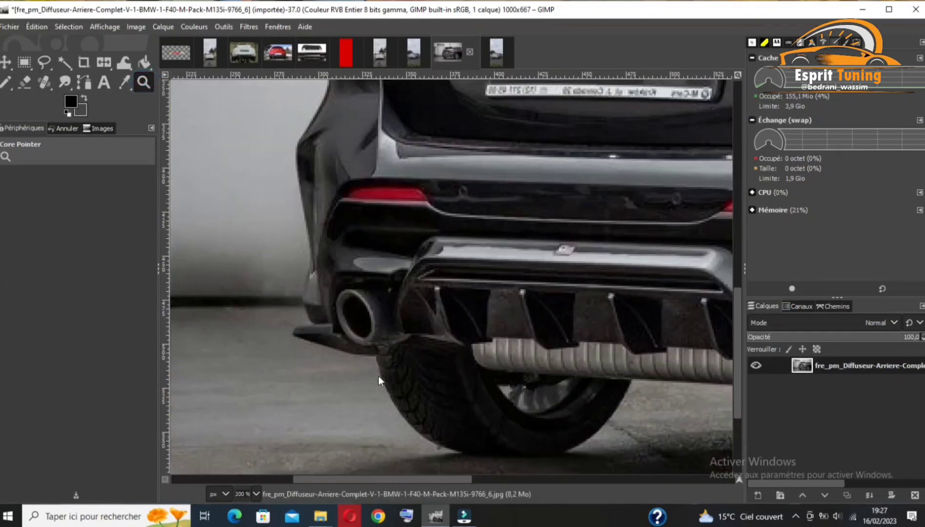
pyautogui.click(346, 353)
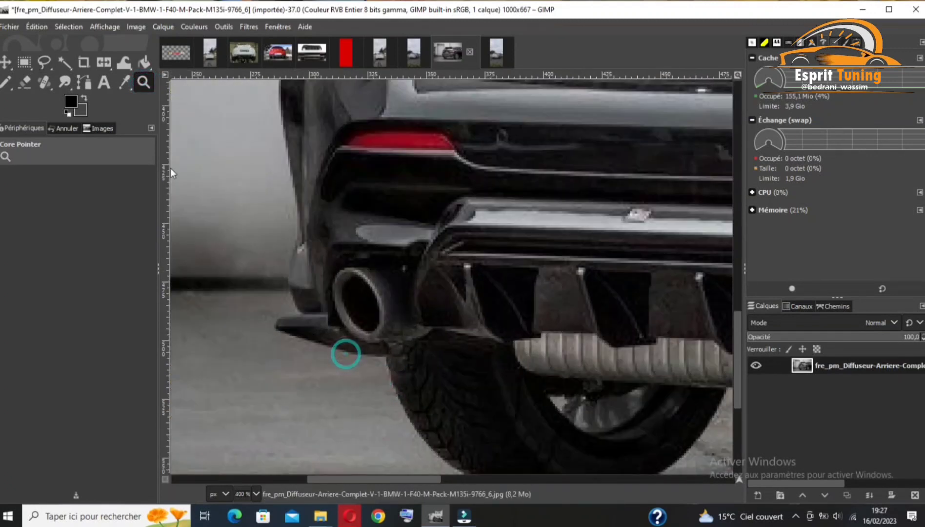
pyautogui.click(45, 63)
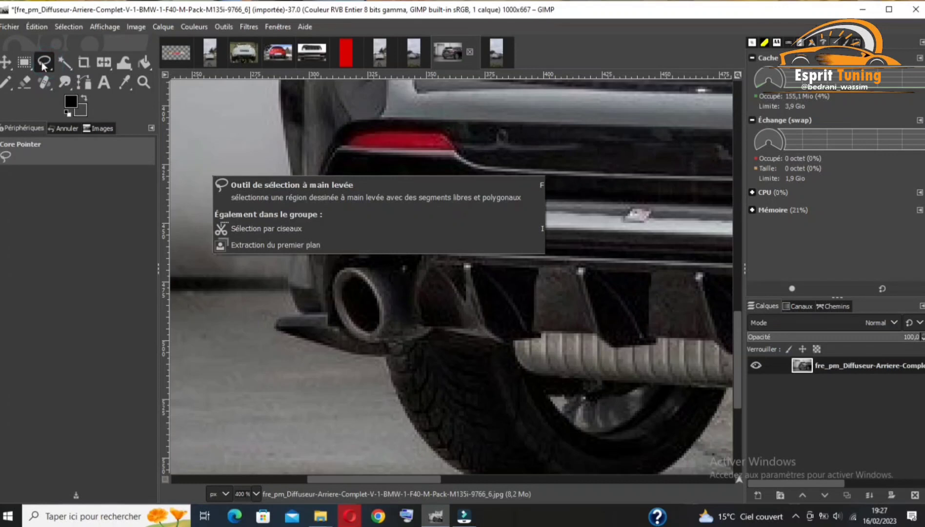
pyautogui.click(394, 293)
pyautogui.click(387, 282)
pyautogui.click(376, 272)
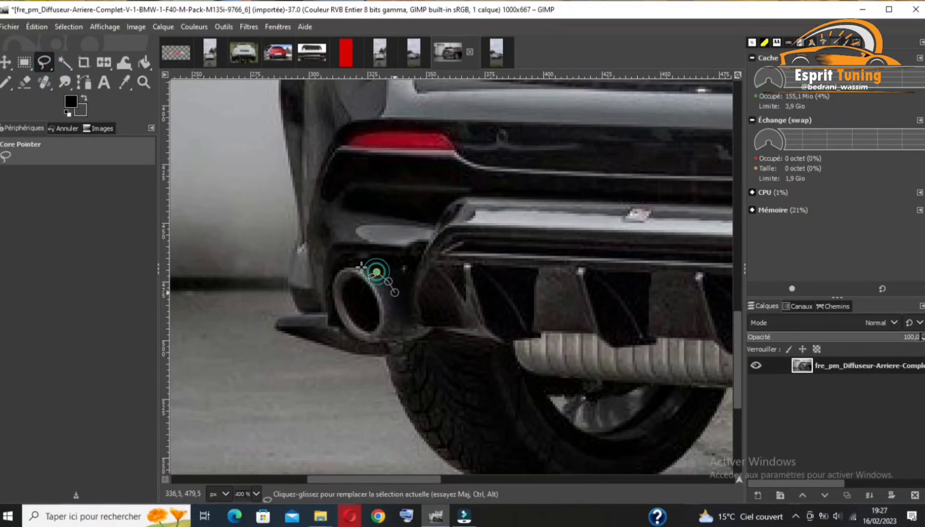
pyautogui.moveTo(377, 272)
pyautogui.mouseDown()
pyautogui.moveTo(340, 268)
pyautogui.moveTo(333, 278)
pyautogui.mouseUp()
pyautogui.click(333, 278)
pyautogui.click(330, 295)
pyautogui.click(333, 306)
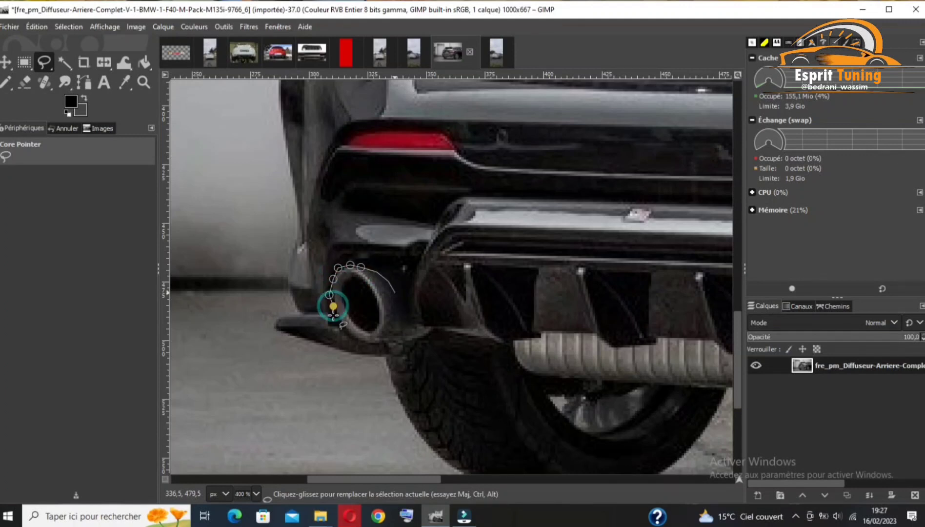
pyautogui.click(339, 327)
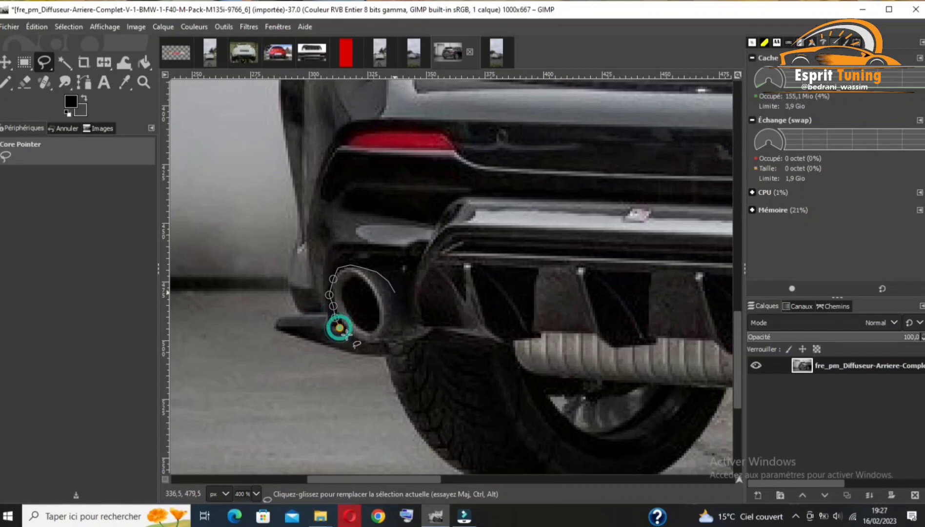
# Continue the freehand outline along the exhaust tip's lower and right edges and close it into a selection
pyautogui.click(348, 336)
pyautogui.click(359, 343)
pyautogui.click(372, 347)
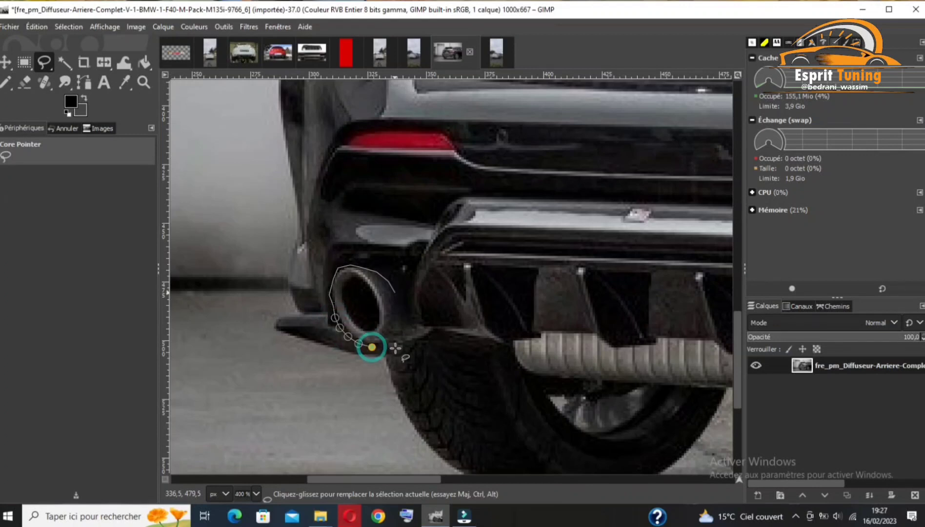
pyautogui.click(384, 348)
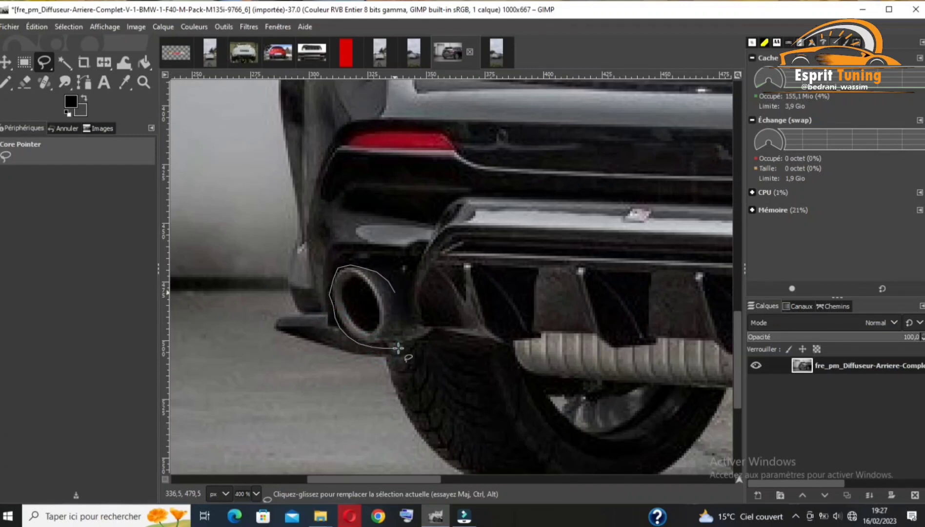
pyautogui.click(407, 322)
pyautogui.click(406, 312)
pyautogui.click(402, 304)
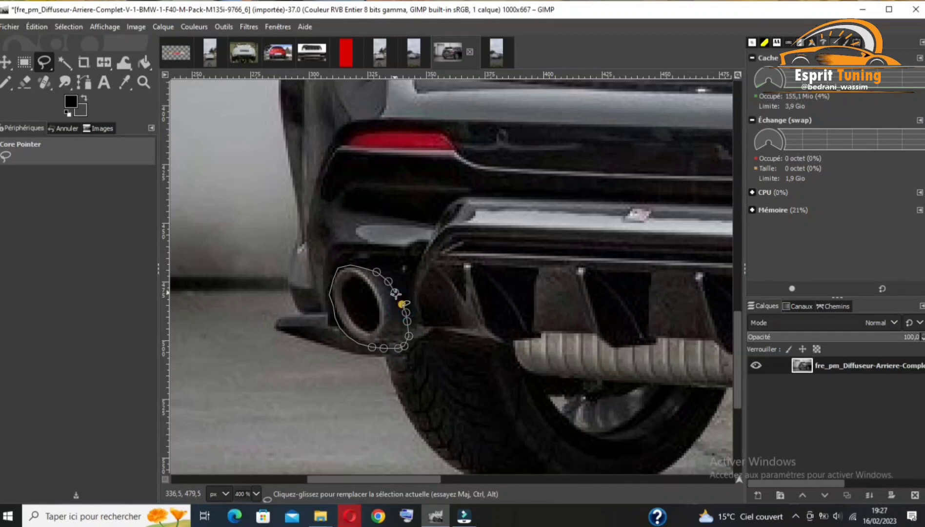
pyautogui.click(395, 292)
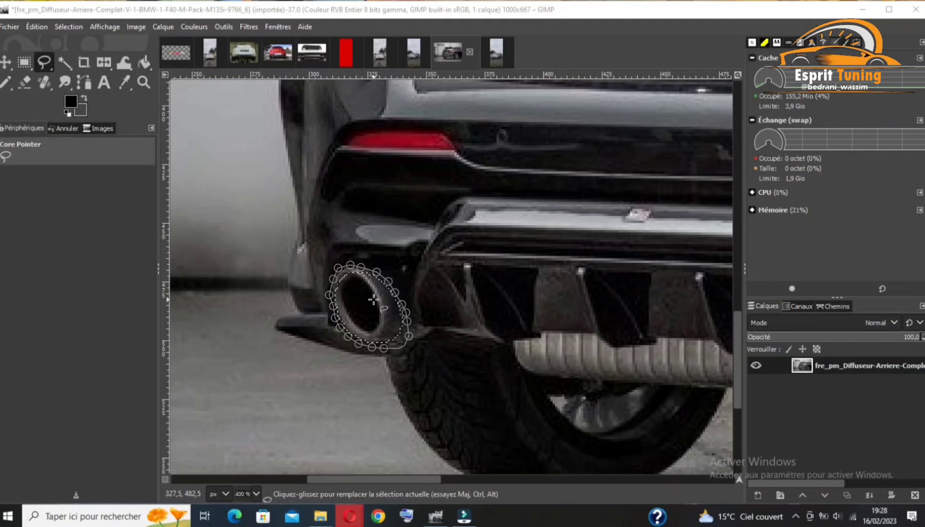
pyautogui.doubleClick(373, 298)
# Copy the selected exhaust tip from the BMW photo layer and paste it as a new layer
pyautogui.click(830, 369)
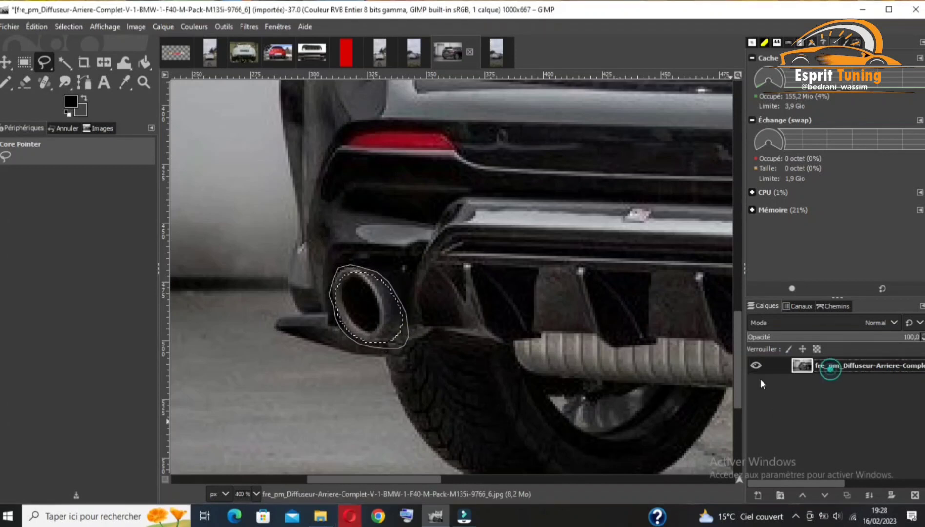
pyautogui.hotkey('ctrl', 'c')
pyautogui.hotkey('ctrl', 'v')
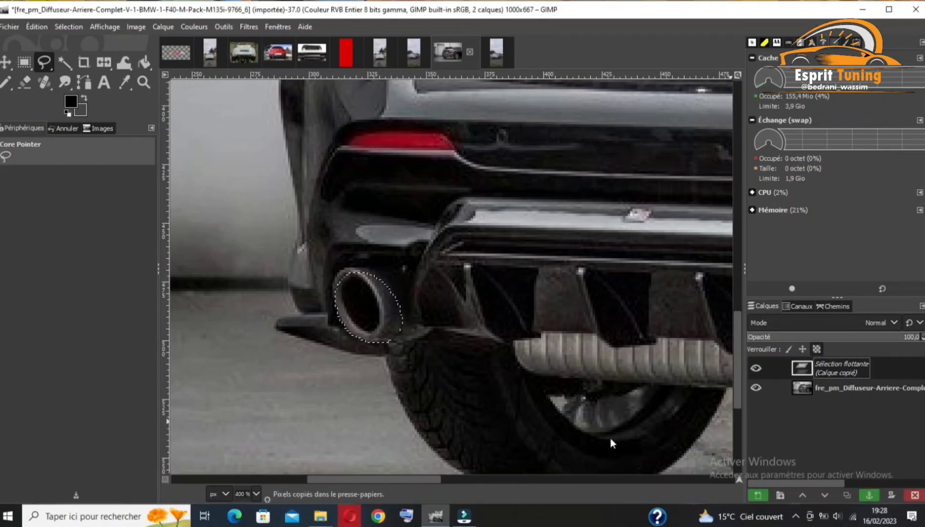
pyautogui.click(758, 496)
pyautogui.click(758, 495)
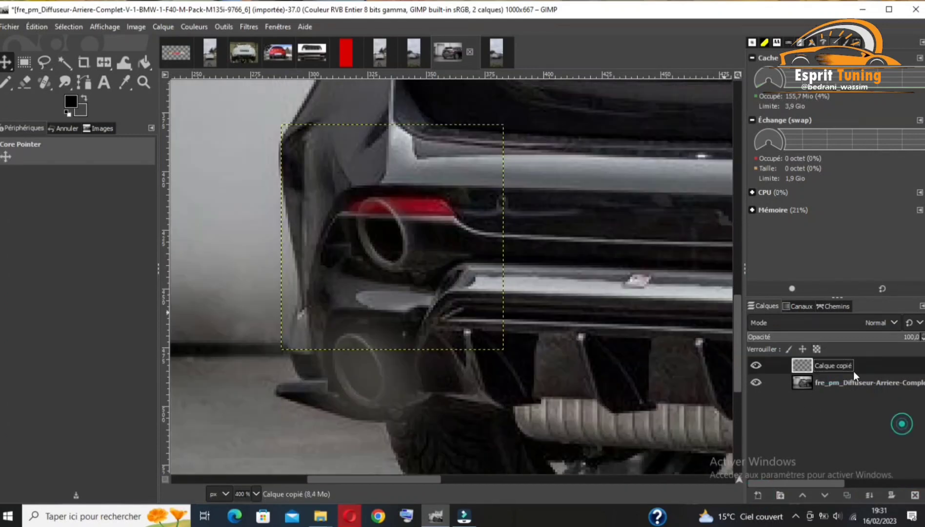
pyautogui.rightClick(853, 370)
pyautogui.rightClick(372, 242)
pyautogui.moveTo(422, 335)
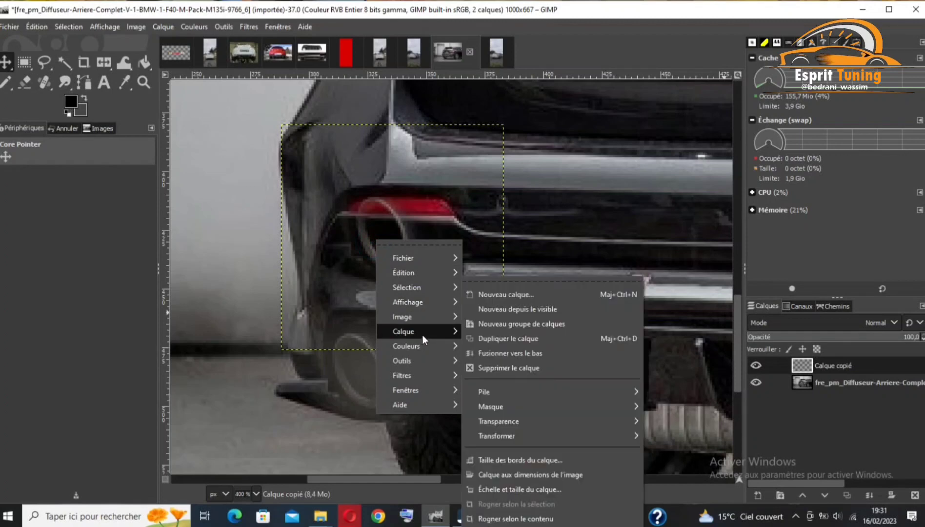
pyautogui.click(385, 206)
# Copy the exhaust tip layer into the white Renault photo and place it under the left end of the rear bumper
pyautogui.hotkey('ctrl', 'c')
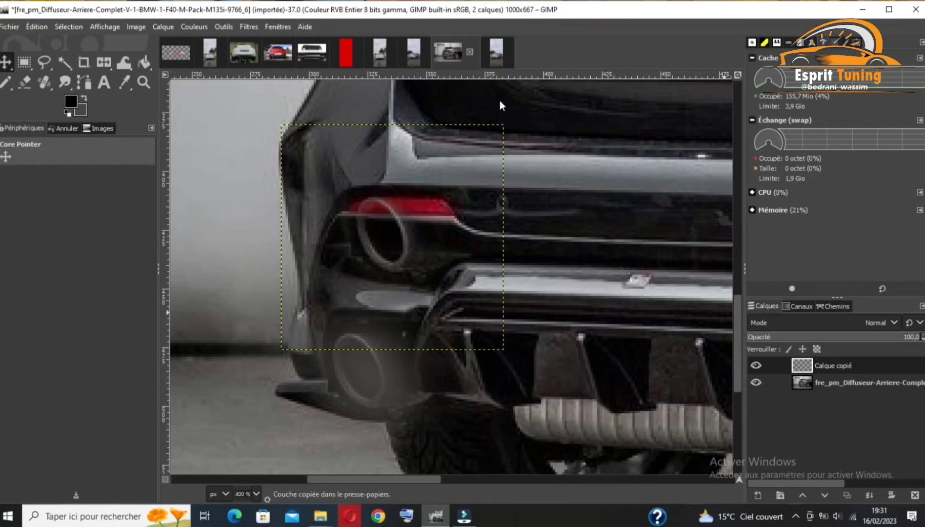
pyautogui.click(505, 57)
pyautogui.keyDown('ctrl'); pyautogui.click(406, 296); pyautogui.keyUp('ctrl')
pyautogui.hotkey('ctrl', 'v')
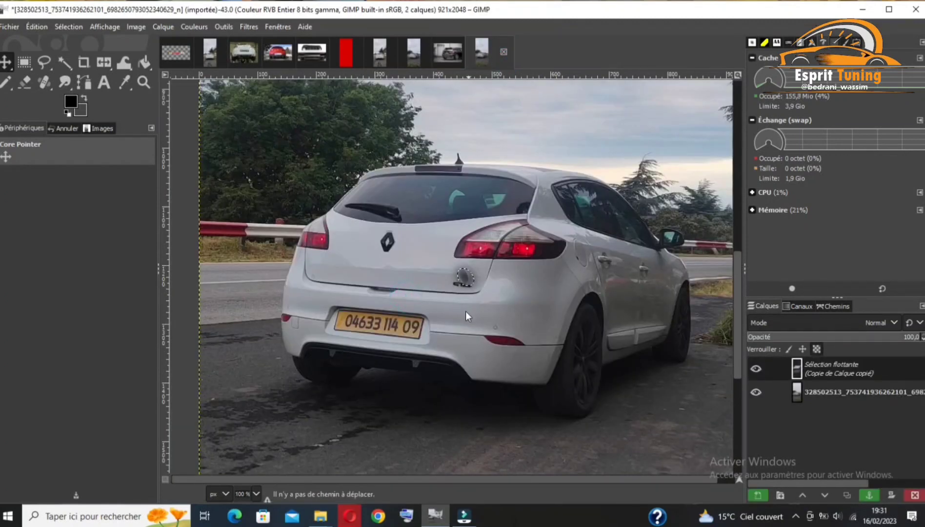
pyautogui.click(44, 83)
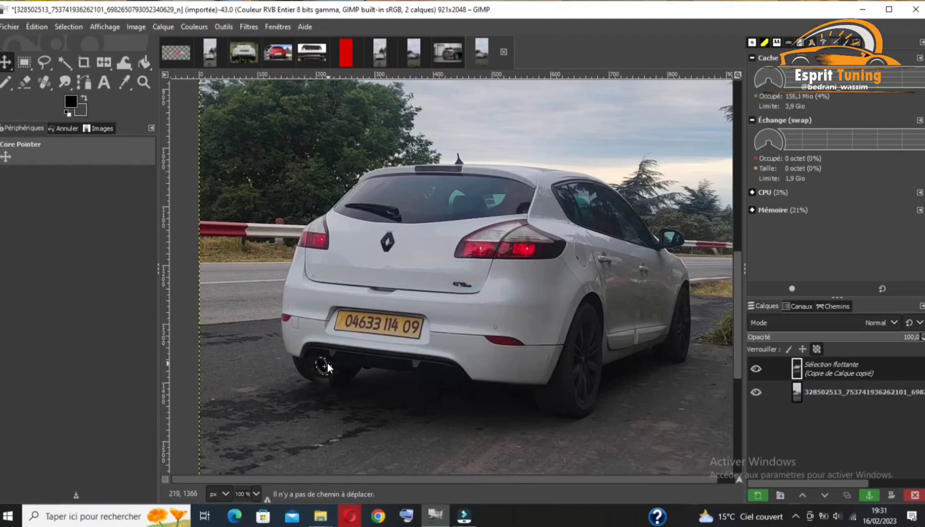
pyautogui.moveTo(323, 362); pyautogui.dragTo(324, 357)
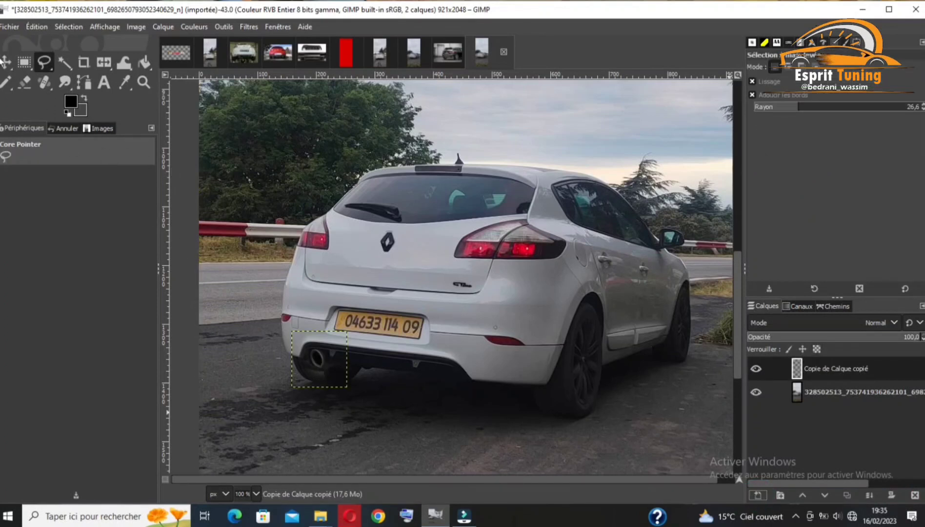
pyautogui.click(324, 372)
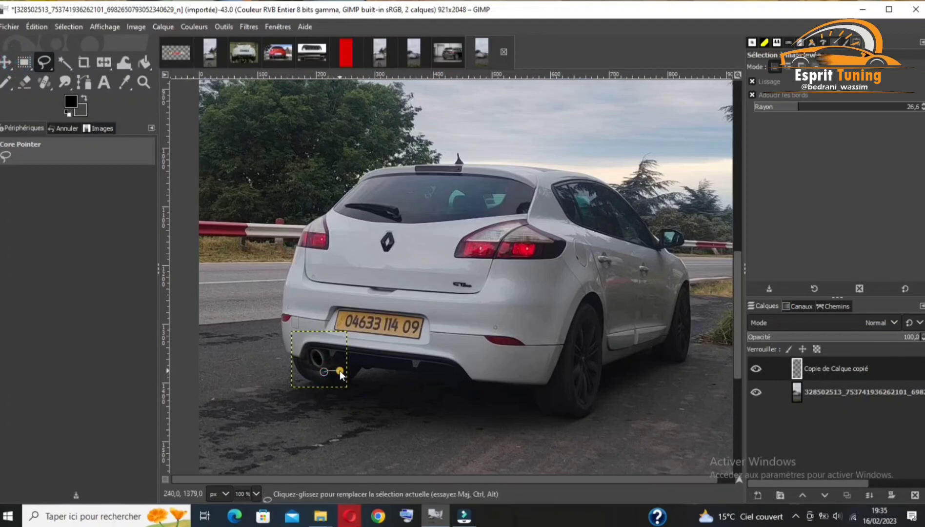
pyautogui.hotkey('ctrl', 'z')
pyautogui.hotkey('ctrl', 'z')
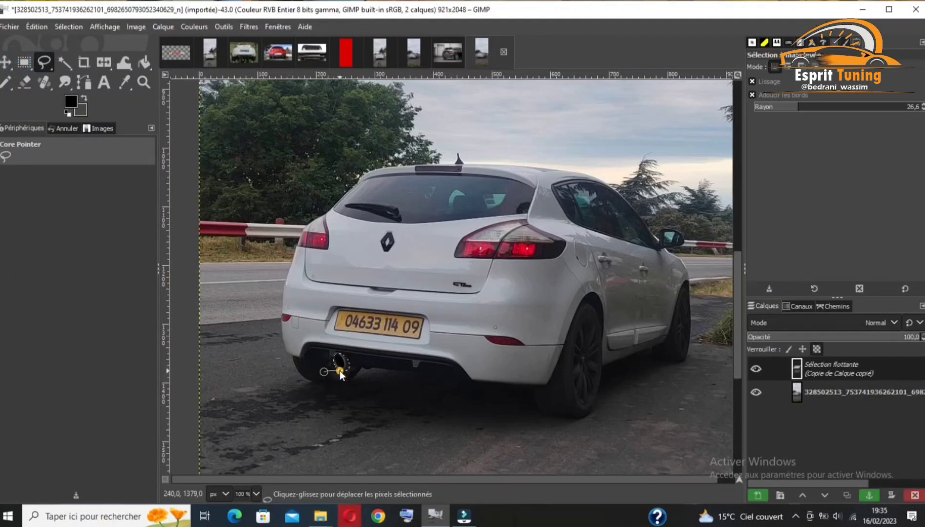
pyautogui.hotkey('ctrl', 'z')
pyautogui.press('Escape')
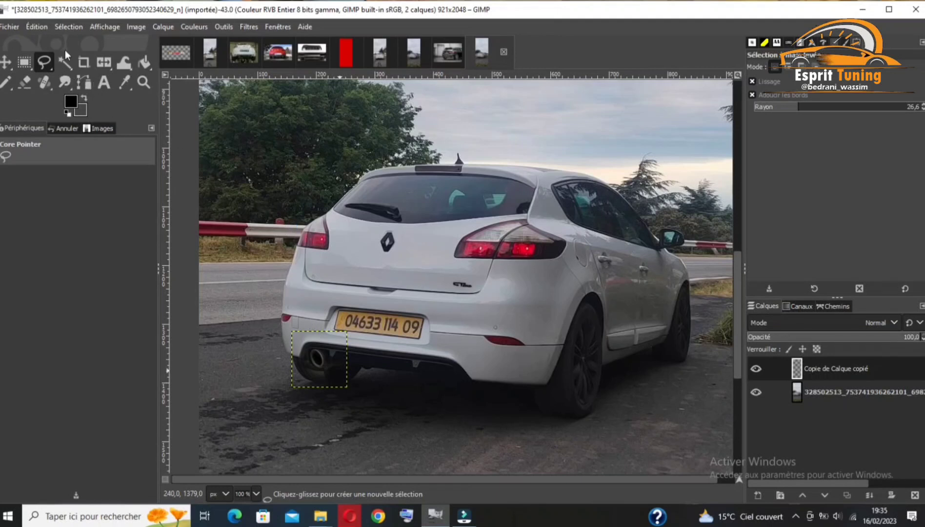
# Try to select the area around the pasted exhaust tip with Fuzzy Select, working at up to 550% magnification
pyautogui.click(65, 63)
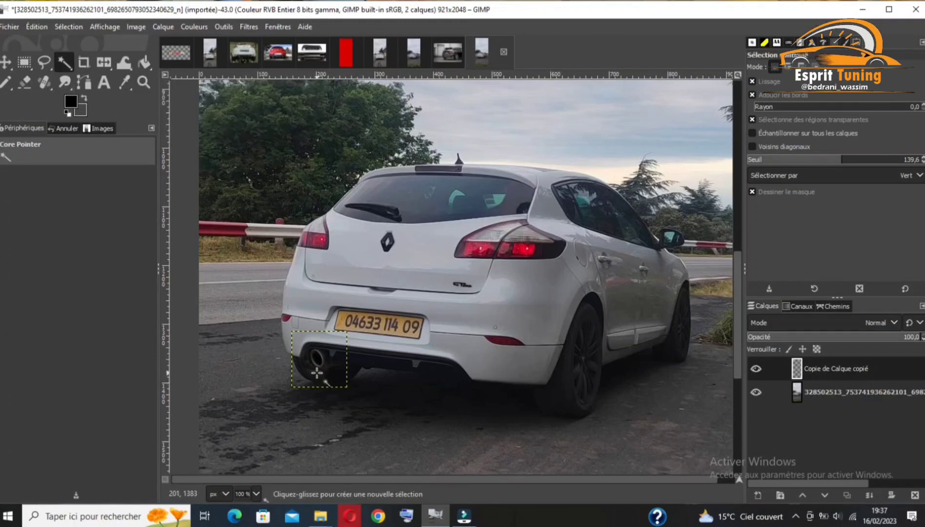
pyautogui.moveTo(312, 363)
pyautogui.mouseDown()
pyautogui.moveTo(309, 199)
pyautogui.moveTo(316, 225)
pyautogui.moveTo(303, 170)
pyautogui.moveTo(320, 235)
pyautogui.moveTo(317, 220)
pyautogui.mouseUp()
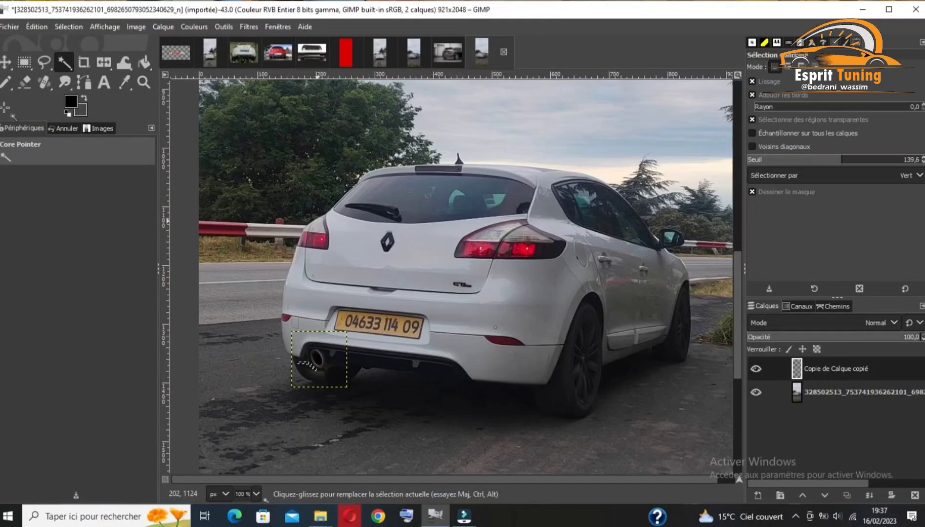
pyautogui.click(144, 82)
pyautogui.tripleClick(301, 357)
pyautogui.click(320, 383)
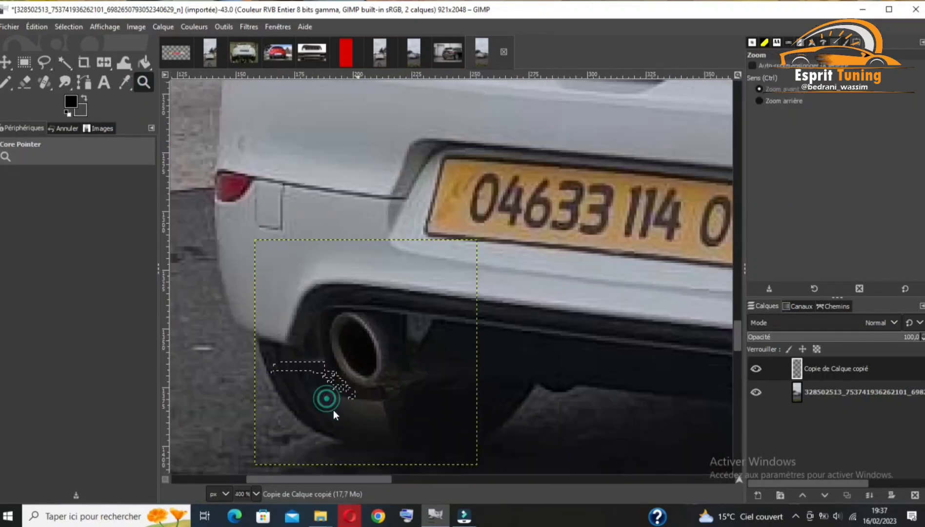
pyautogui.click(300, 405)
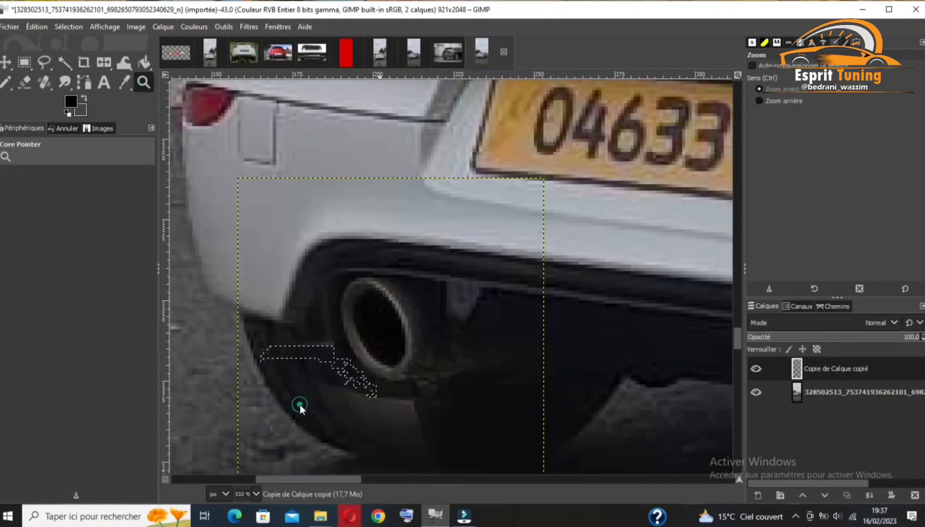
pyautogui.click(65, 63)
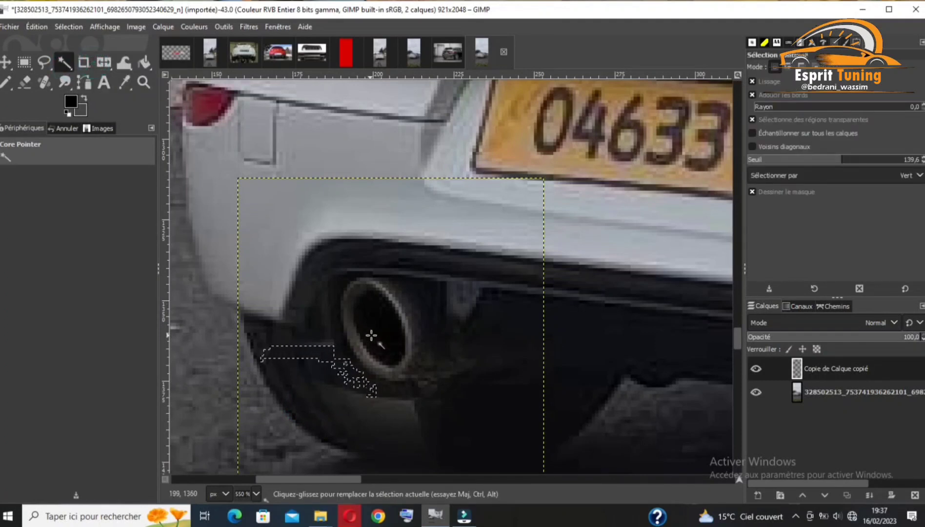
pyautogui.moveTo(392, 390); pyautogui.dragTo(370, 191)
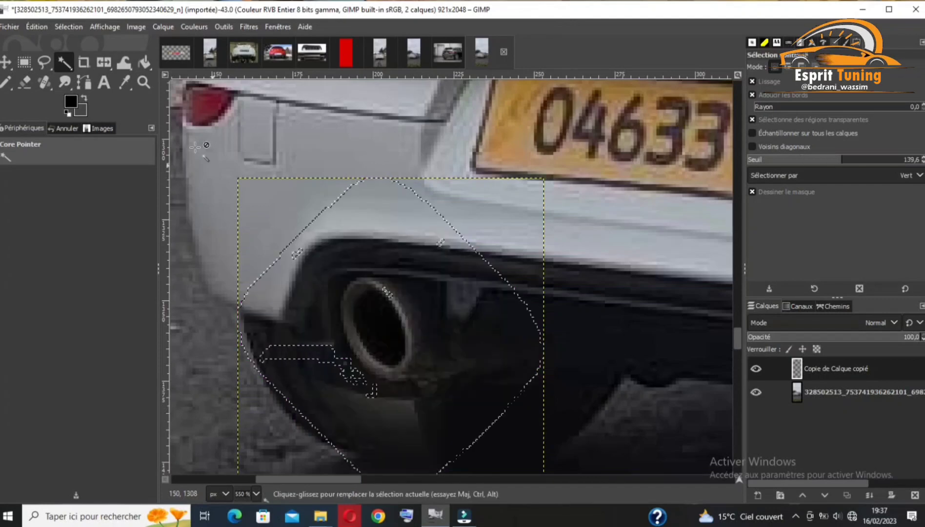
# Try Fuzzy Select again at 200% magnification, sampling the dark area just below the exhaust tip
pyautogui.click(143, 82)
pyautogui.scroll(-4, 285, 214)
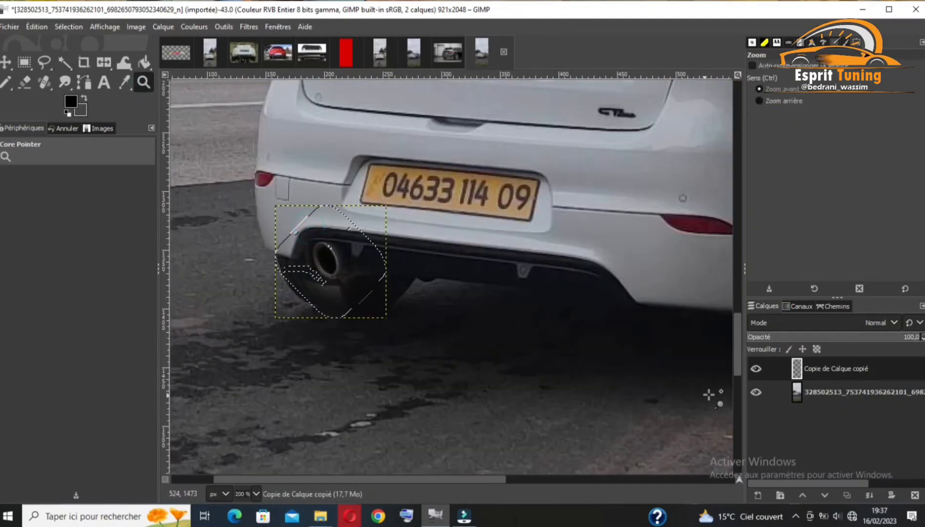
pyautogui.moveTo(740, 364)
pyautogui.mouseDown()
pyautogui.moveTo(738, 343)
pyautogui.moveTo(739, 352)
pyautogui.mouseUp()
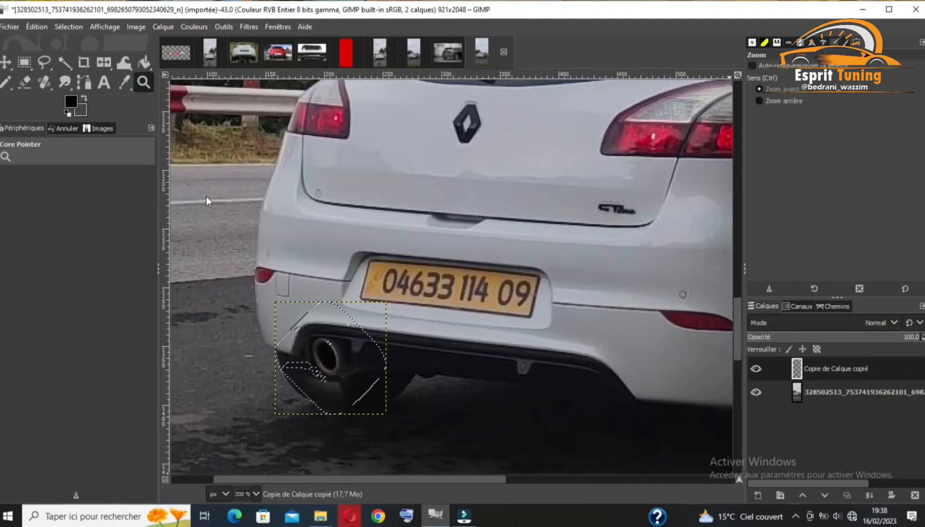
pyautogui.click(64, 63)
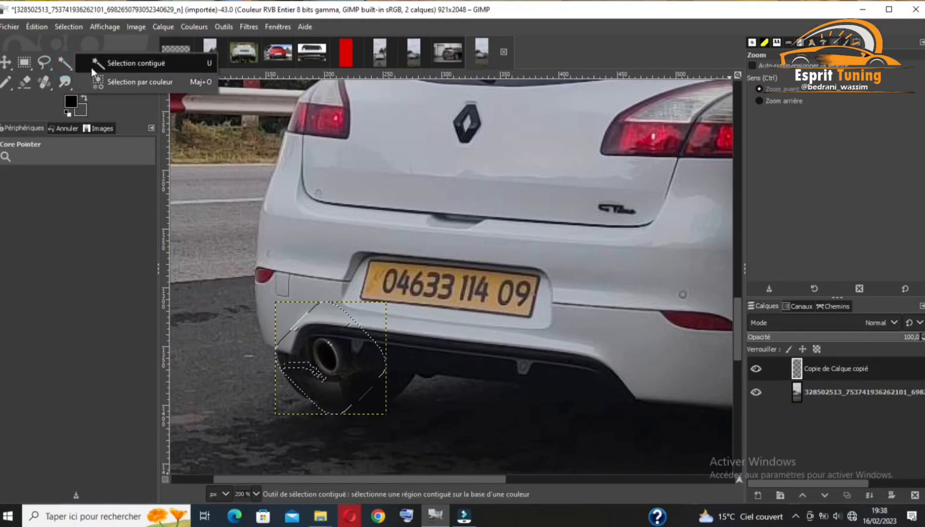
pyautogui.click(97, 64)
pyautogui.moveTo(339, 383); pyautogui.dragTo(305, 108)
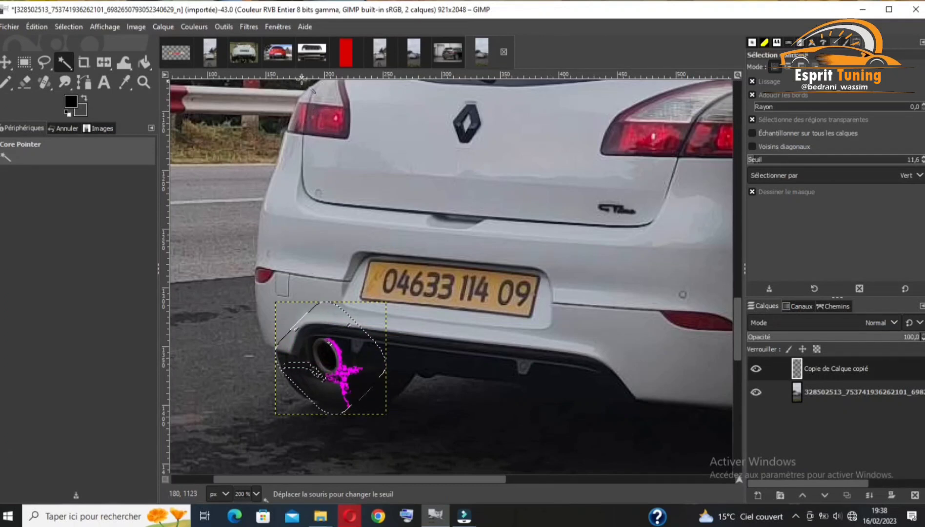
pyautogui.moveTo(302, 70); pyautogui.dragTo(302, 70)
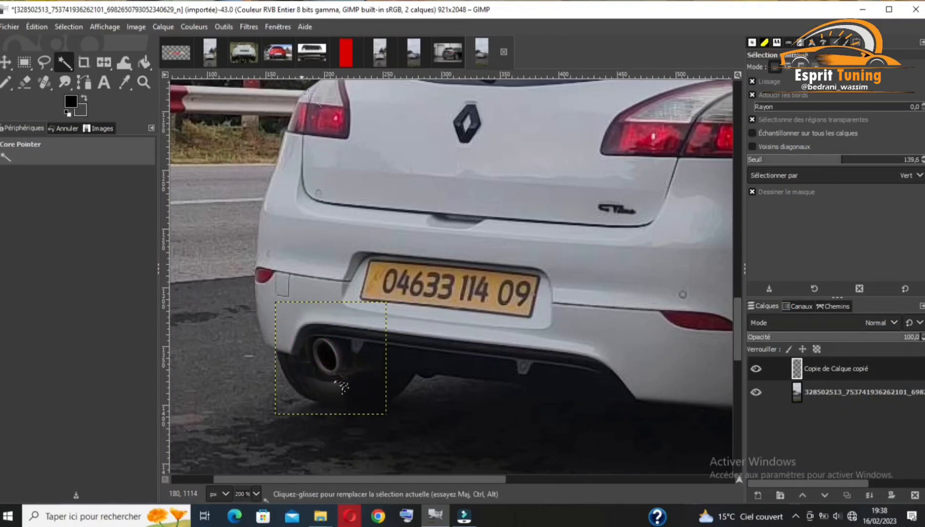
# Try further Fuzzy Select samples on the exhaust tip and the dark areas beside and below it, varying the threshold
pyautogui.moveTo(343, 378); pyautogui.dragTo(300, 106)
pyautogui.moveTo(364, 370); pyautogui.dragTo(362, 76)
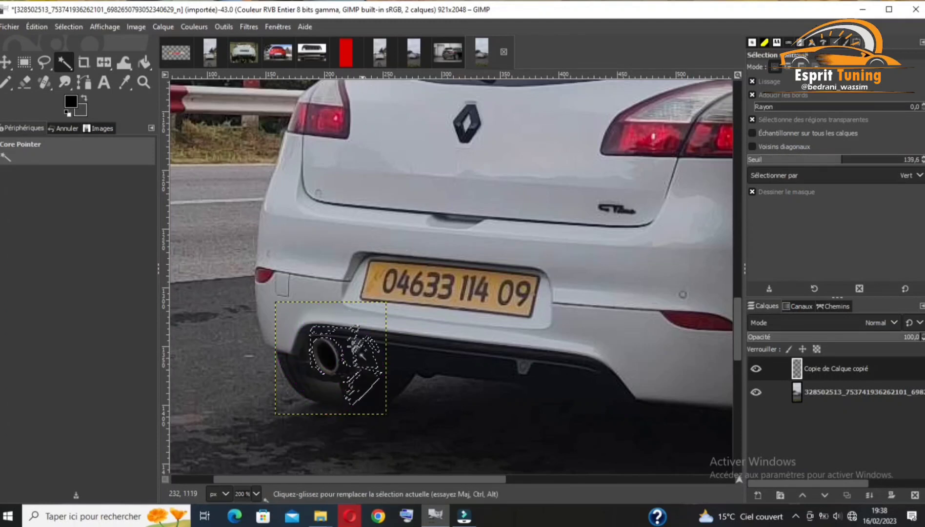
pyautogui.moveTo(320, 361); pyautogui.dragTo(313, 165)
pyautogui.moveTo(302, 366); pyautogui.dragTo(297, 80)
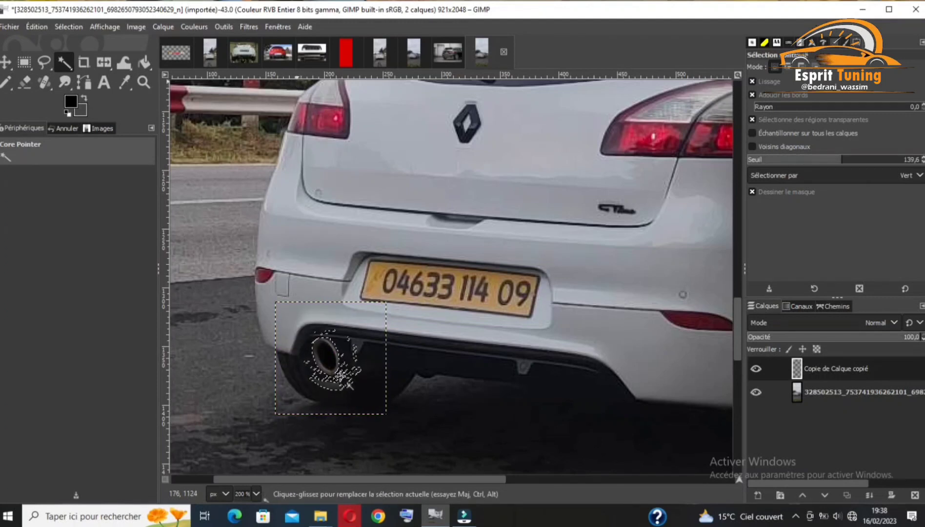
pyautogui.moveTo(340, 375); pyautogui.dragTo(319, 58)
pyautogui.moveTo(337, 388); pyautogui.dragTo(354, 282)
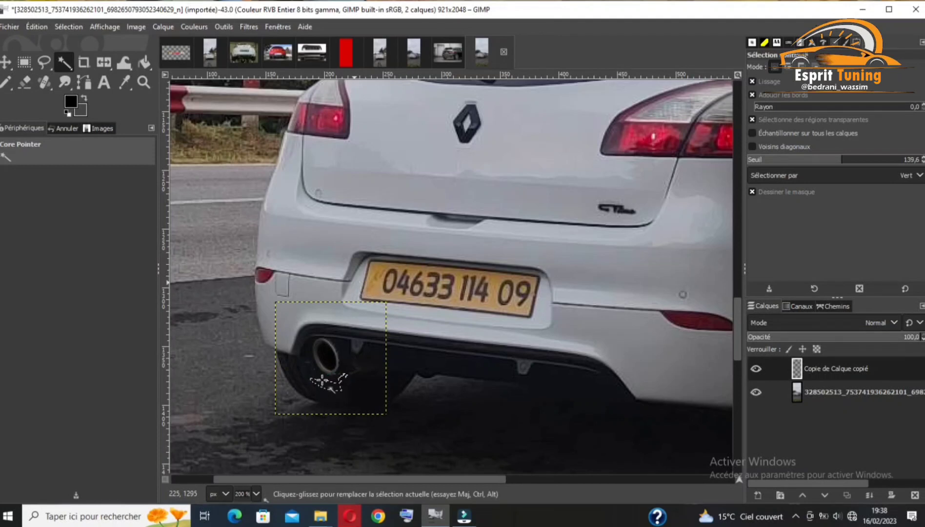
pyautogui.moveTo(322, 379); pyautogui.dragTo(365, 159)
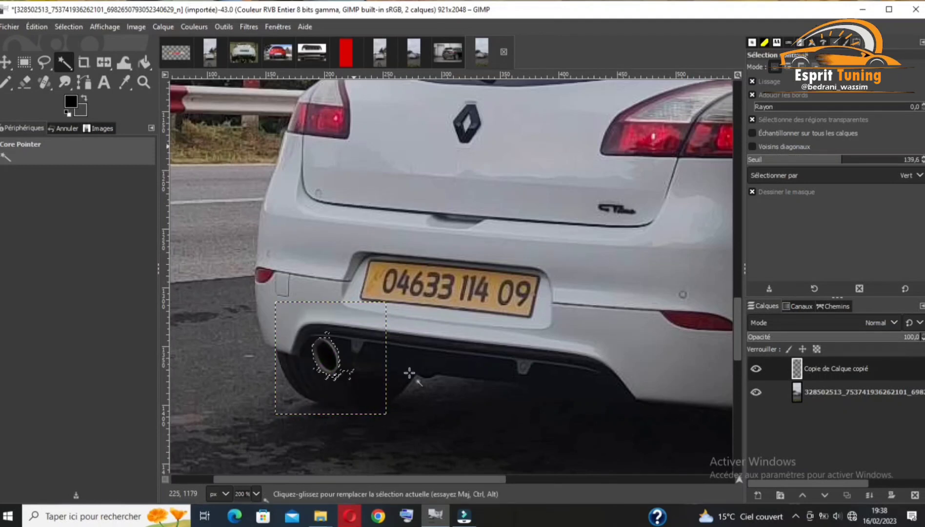
# Move the copied exhaust tip layer slightly down, and select around the tip's oval outline with Fuzzy Select
pyautogui.click(6, 62)
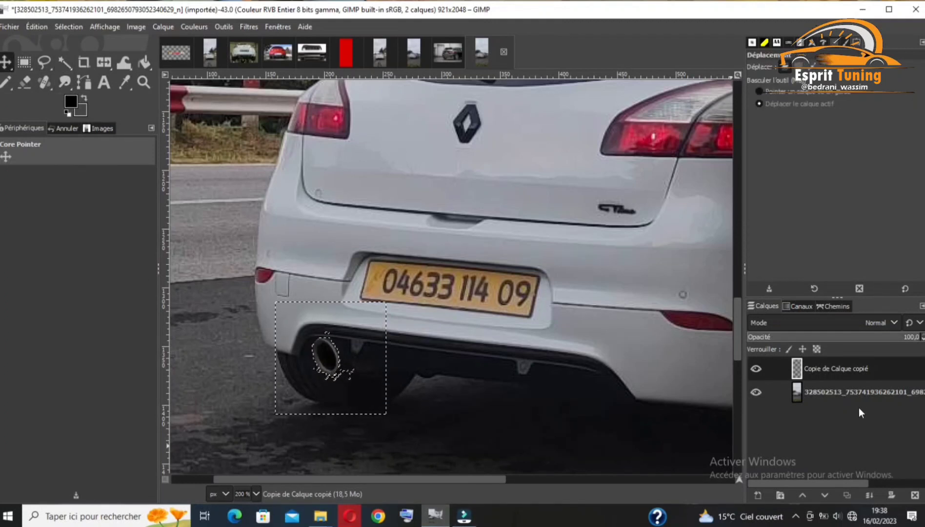
pyautogui.click(840, 397)
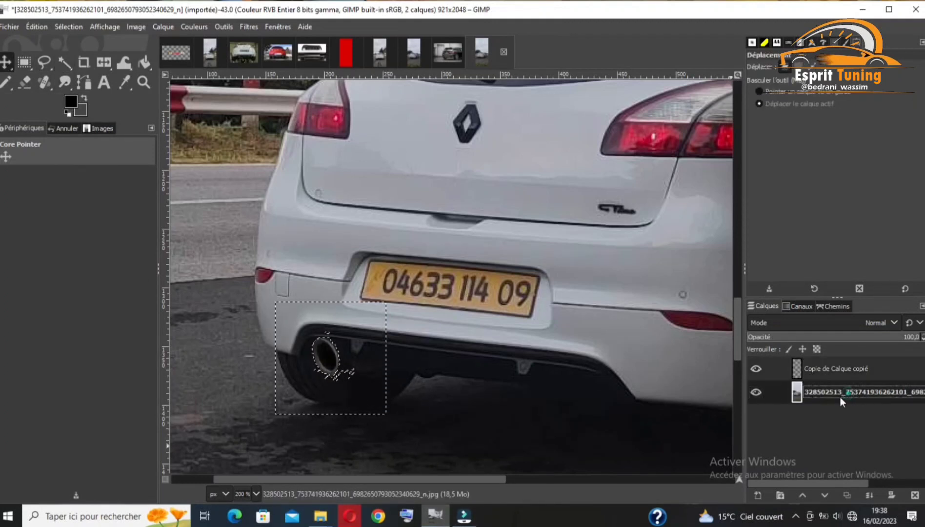
pyautogui.click(839, 366)
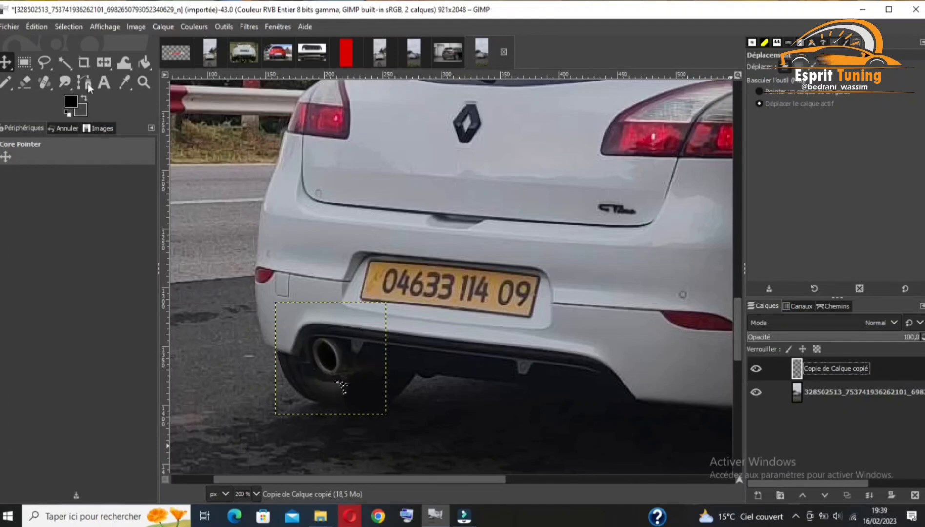
pyautogui.moveTo(321, 373); pyautogui.dragTo(323, 366)
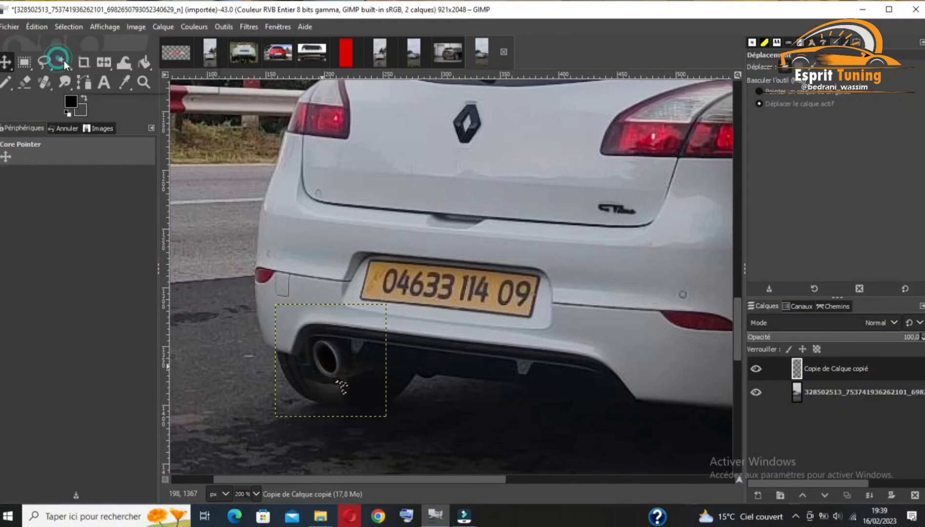
pyautogui.press('u')
pyautogui.moveTo(320, 383); pyautogui.dragTo(306, 203)
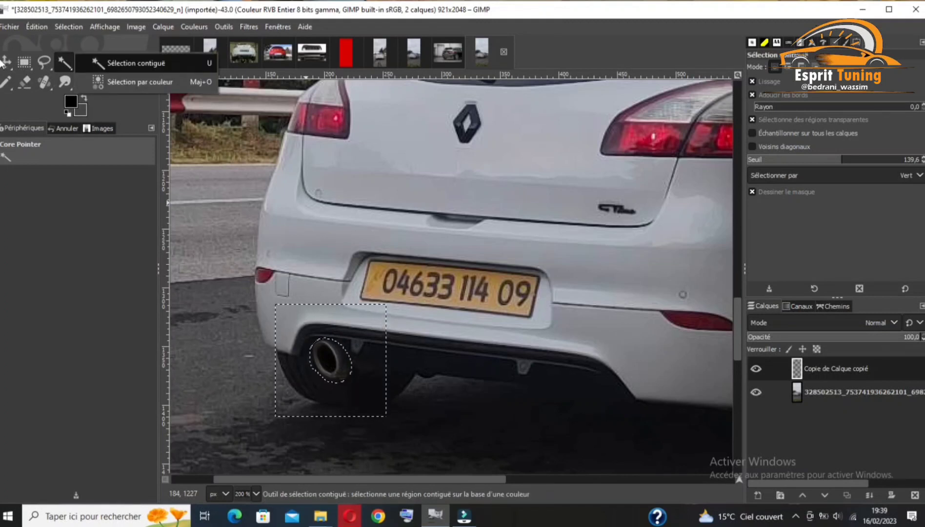
pyautogui.click(5, 62)
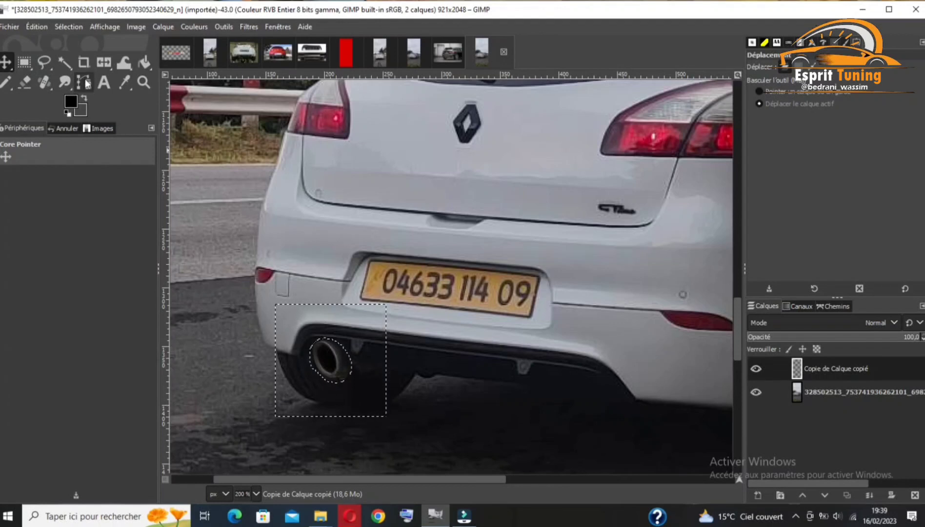
pyautogui.rightClick(64, 62)
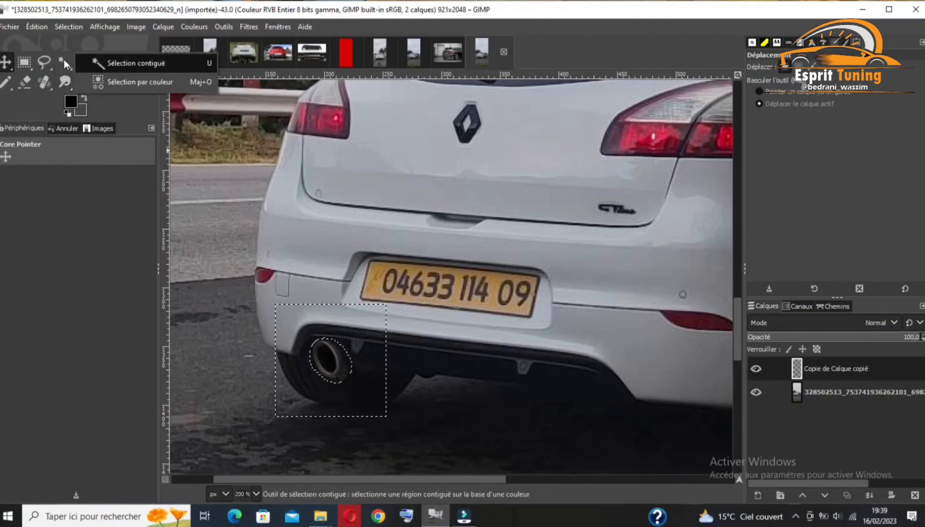
pyautogui.click(125, 63)
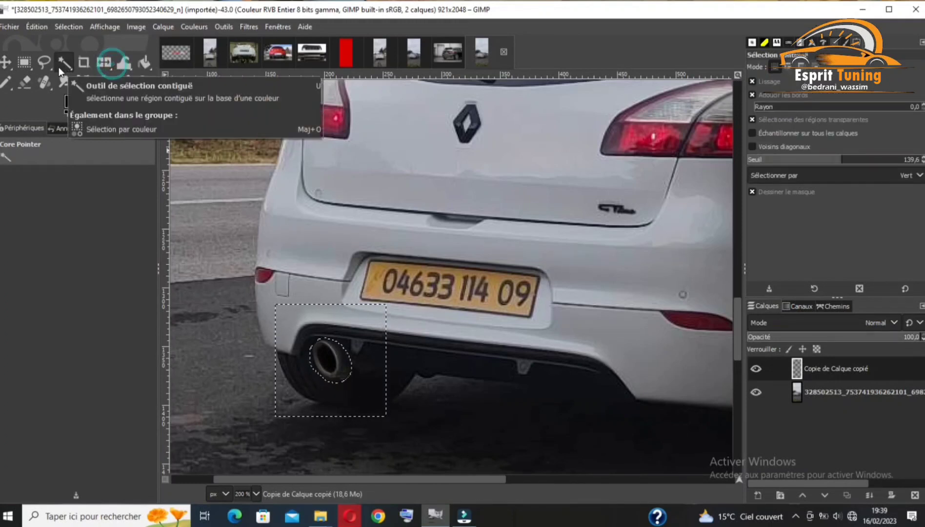
pyautogui.click(6, 63)
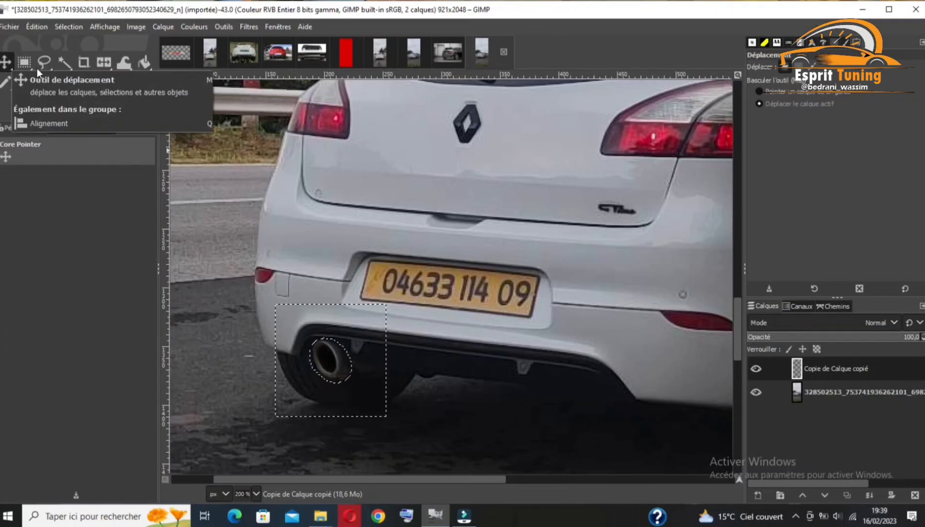
pyautogui.click(64, 63)
pyautogui.click(4, 63)
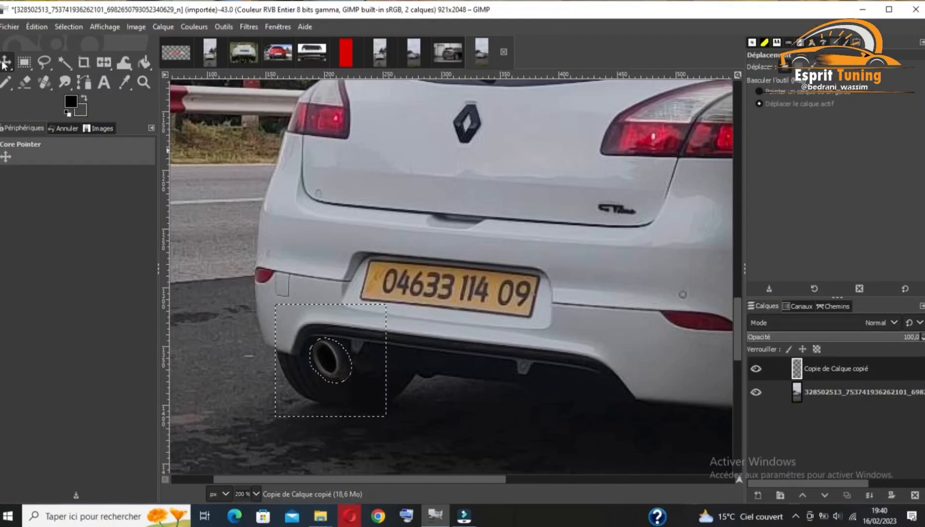
pyautogui.click(64, 61)
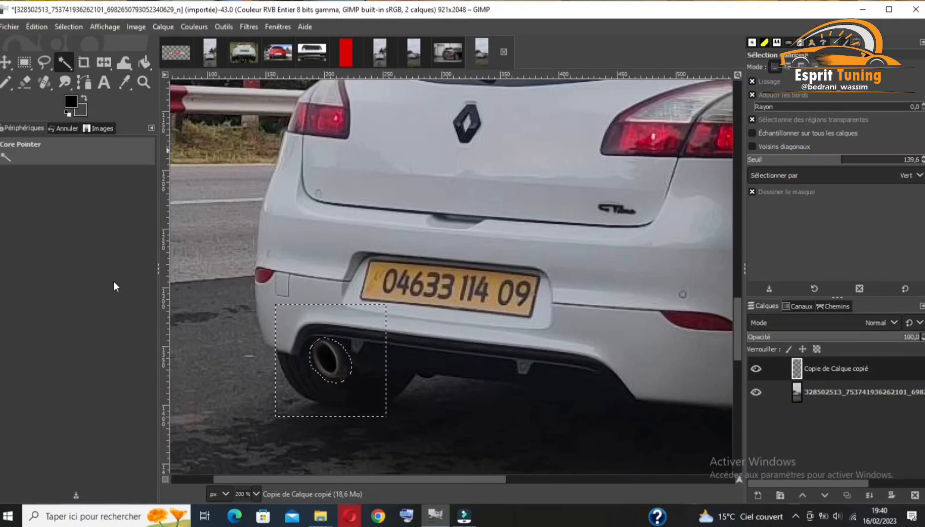
# Try to shift the copied exhaust tip layer slightly under the rear bumper with the Move tool
pyautogui.click(6, 62)
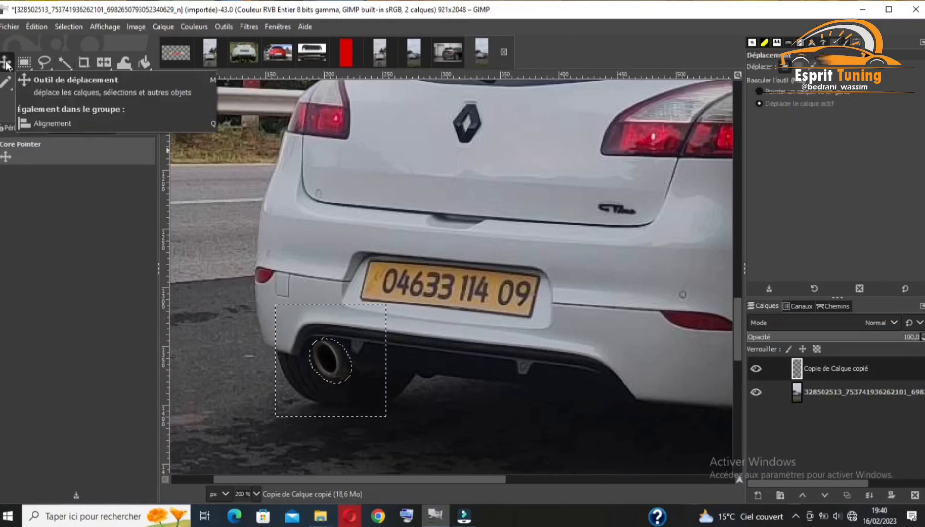
pyautogui.click(340, 367)
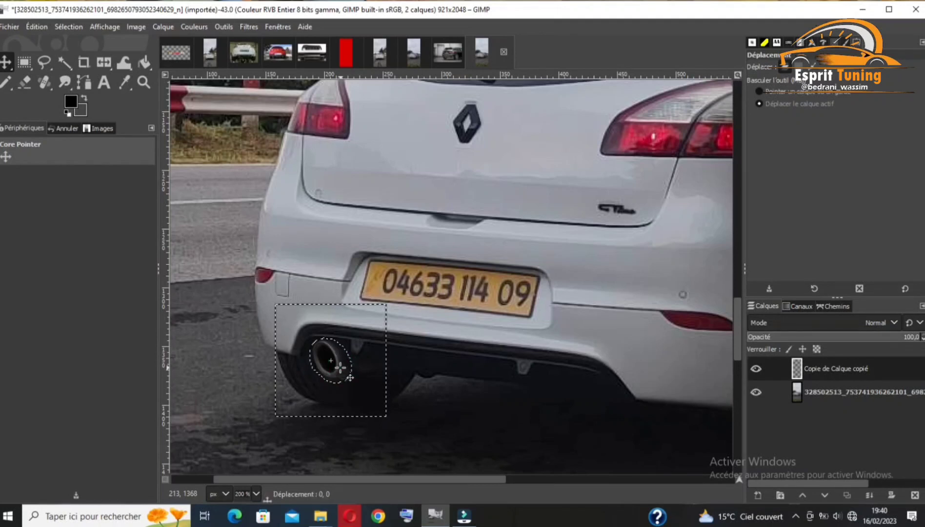
pyautogui.click(346, 370)
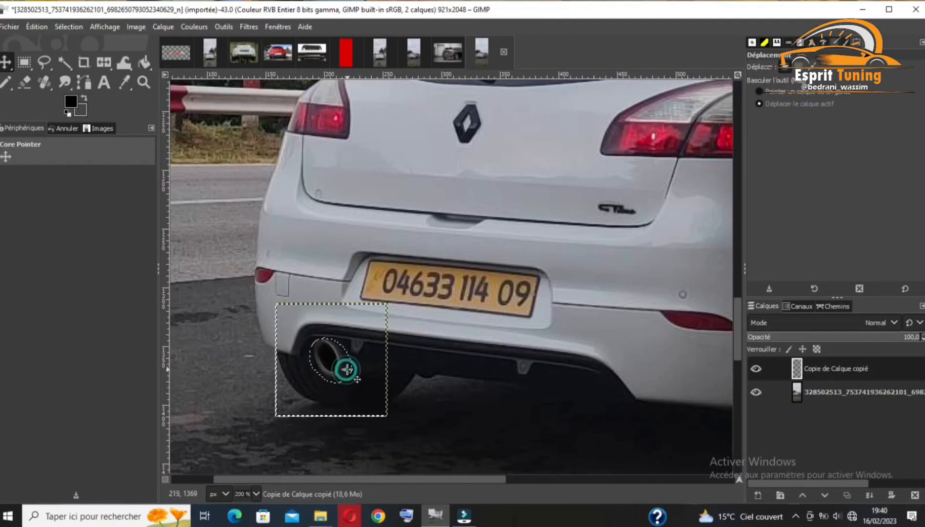
pyautogui.click(346, 369)
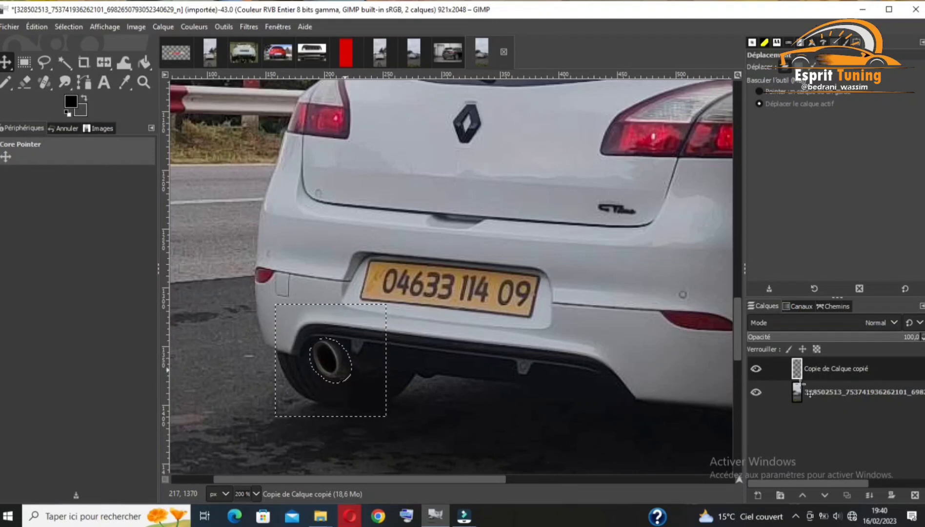
# Switch to the BMW photo, toggle its background layer's visibility, and examine the exhaust tips and diffuser at 100% magnification
pyautogui.click(457, 50)
pyautogui.moveTo(424, 479); pyautogui.dragTo(466, 479)
pyautogui.hotkey('ctrl', 'v')
pyautogui.moveTo(212, 230); pyautogui.dragTo(312, 408)
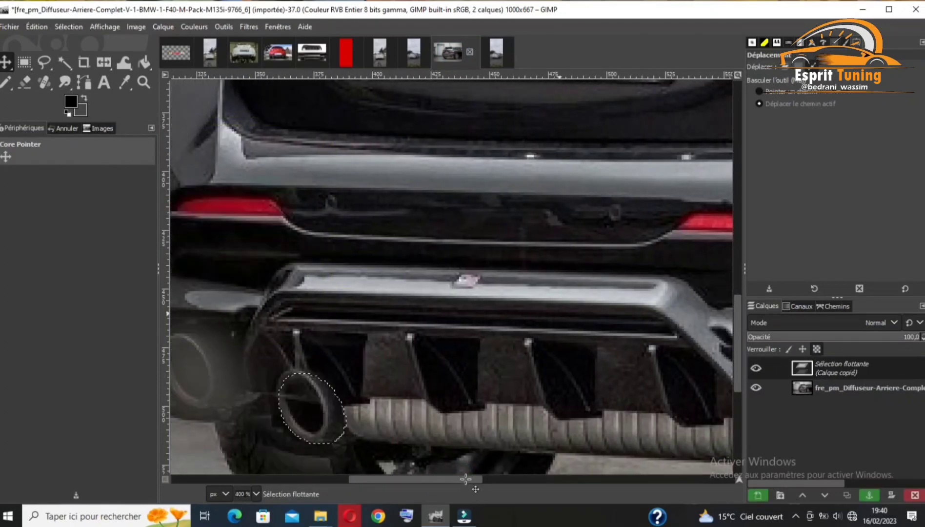
pyautogui.click(773, 388)
pyautogui.click(755, 388)
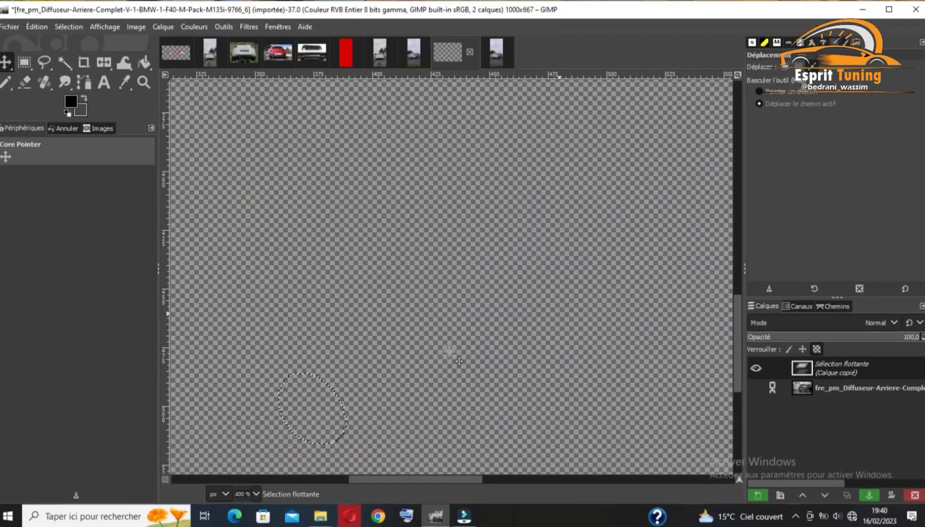
pyautogui.click(755, 388)
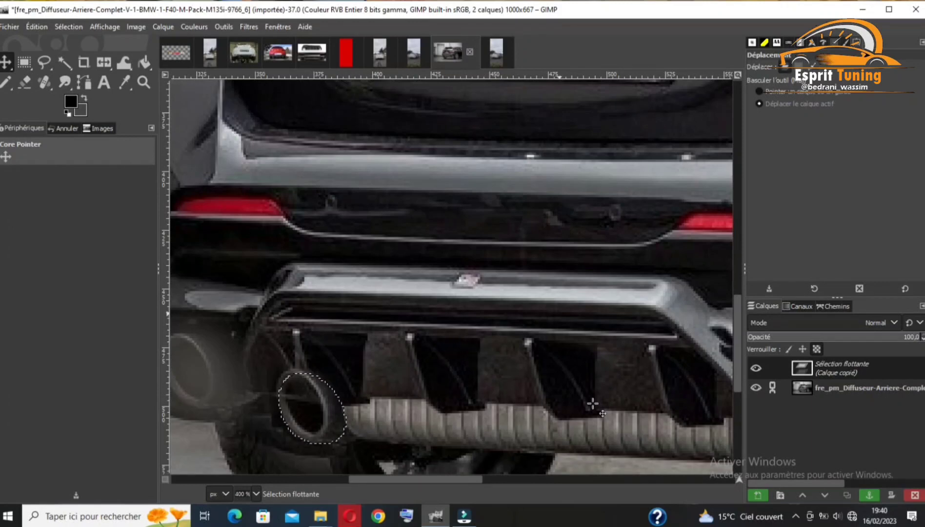
pyautogui.click(143, 83)
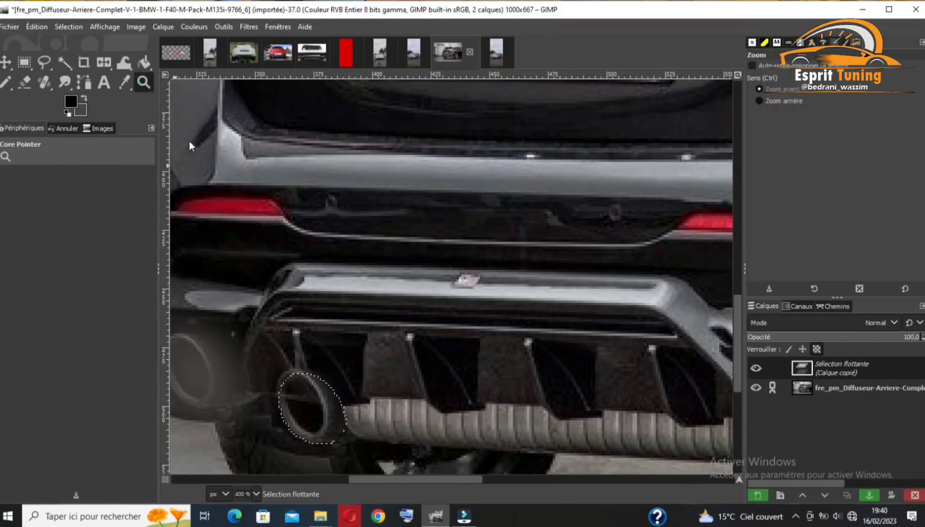
pyautogui.click(325, 208)
pyautogui.click(325, 208)
pyautogui.click(325, 208)
pyautogui.click(324, 207)
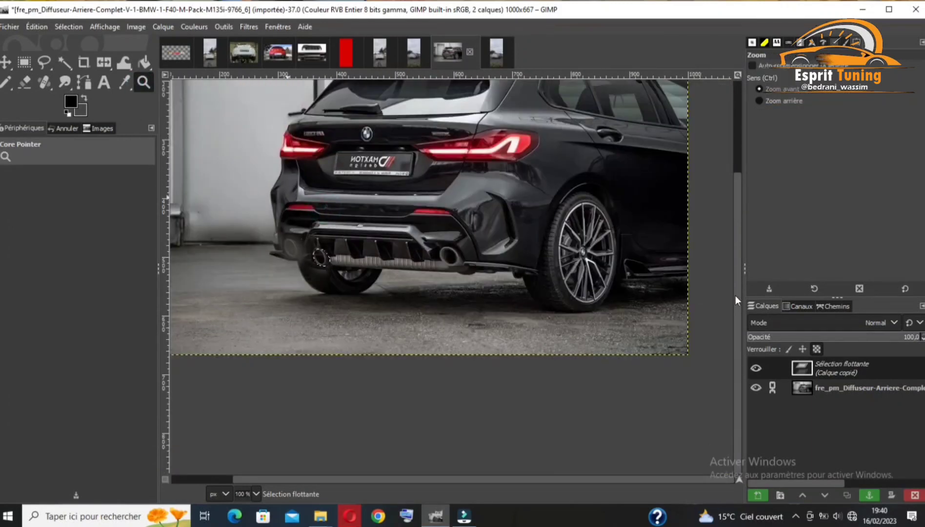
# Undo the pasted and cut exhaust tip edits in the BMW photo, keeping the photo flipped horizontally
pyautogui.moveTo(738, 295); pyautogui.dragTo(724, 214)
pyautogui.moveTo(580, 480); pyautogui.dragTo(549, 478)
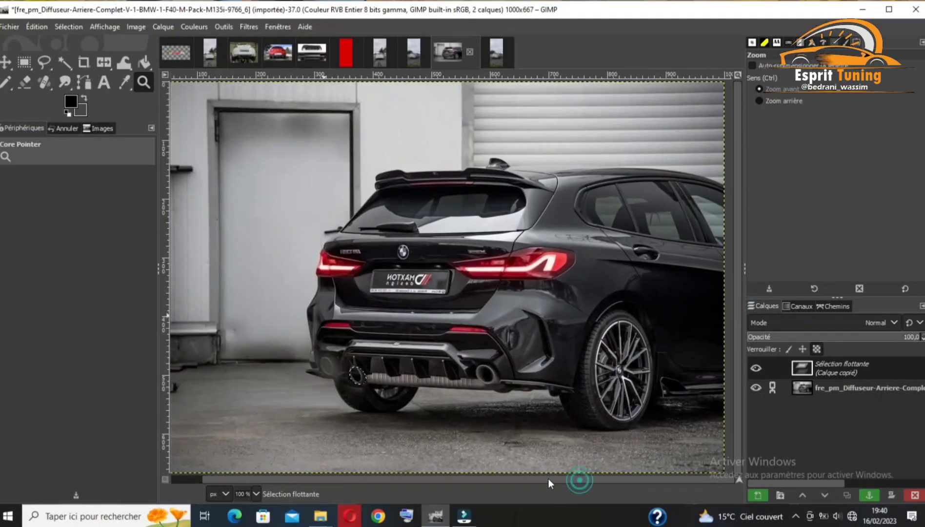
pyautogui.hotkey('ctrl', 'z')
pyautogui.hotkey('ctrl', 'z')
pyautogui.hotkey('ctrl', 'z')
pyautogui.hotkey('ctrl', 'z')
pyautogui.hotkey('ctrl', 'z')
pyautogui.hotkey('ctrl', 'z')
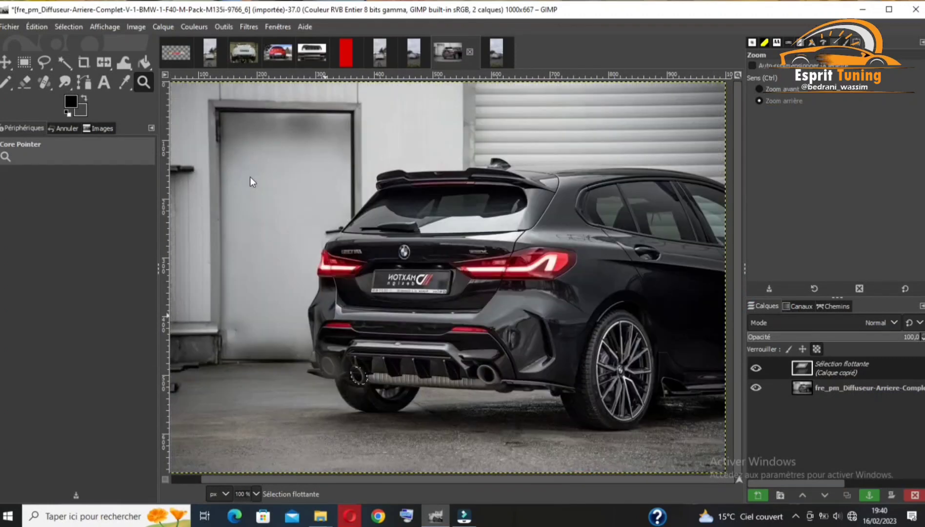
pyautogui.hotkey('ctrl', 'z')
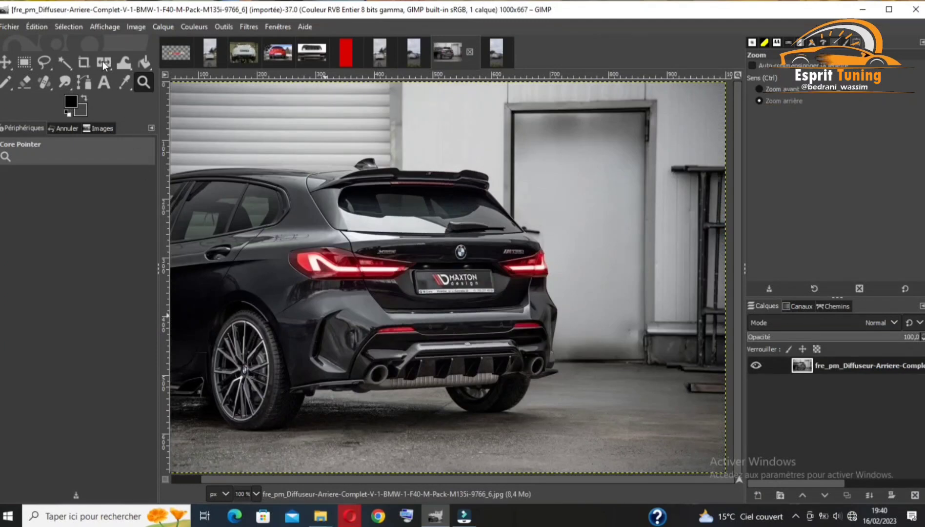
pyautogui.hotkey('ctrl', 'y')
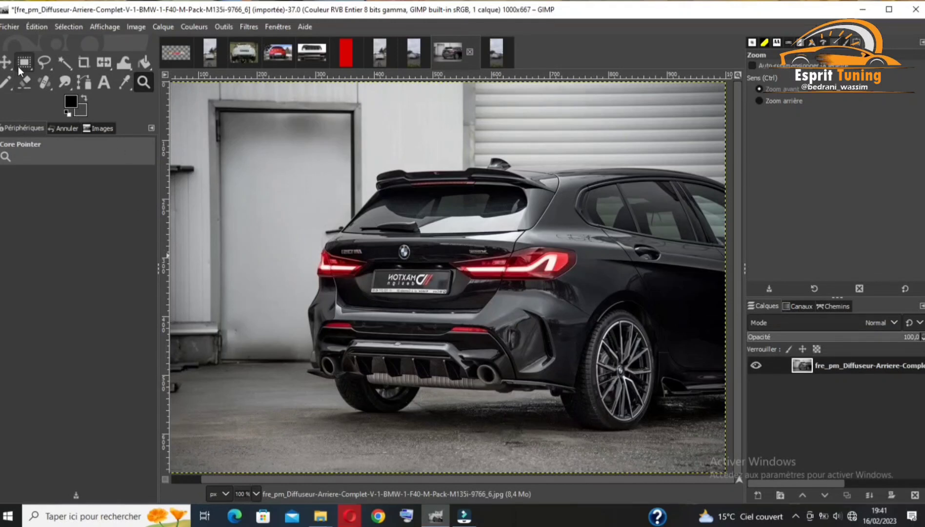
# Bring the BMW's diffuser fins into close view at 400% magnification
pyautogui.click(44, 62)
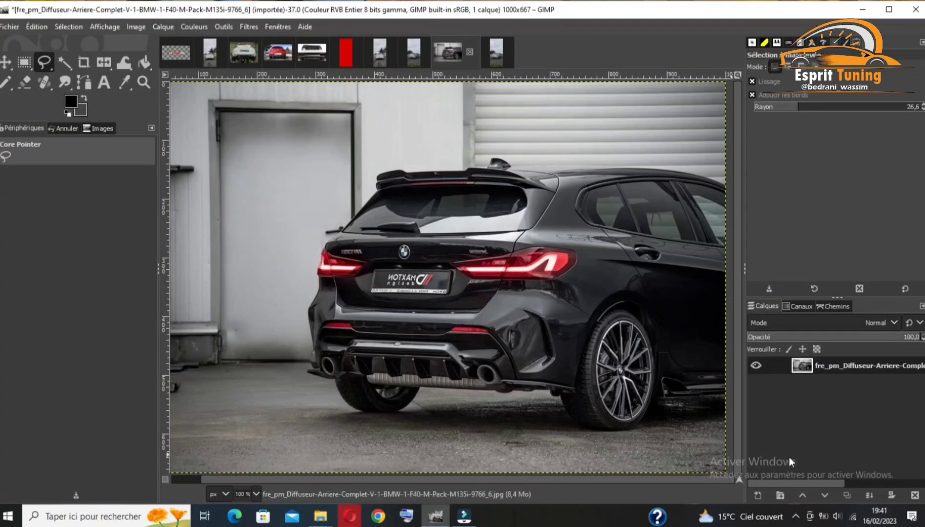
pyautogui.click(143, 82)
pyautogui.click(496, 373)
pyautogui.click(476, 387)
pyautogui.click(442, 401)
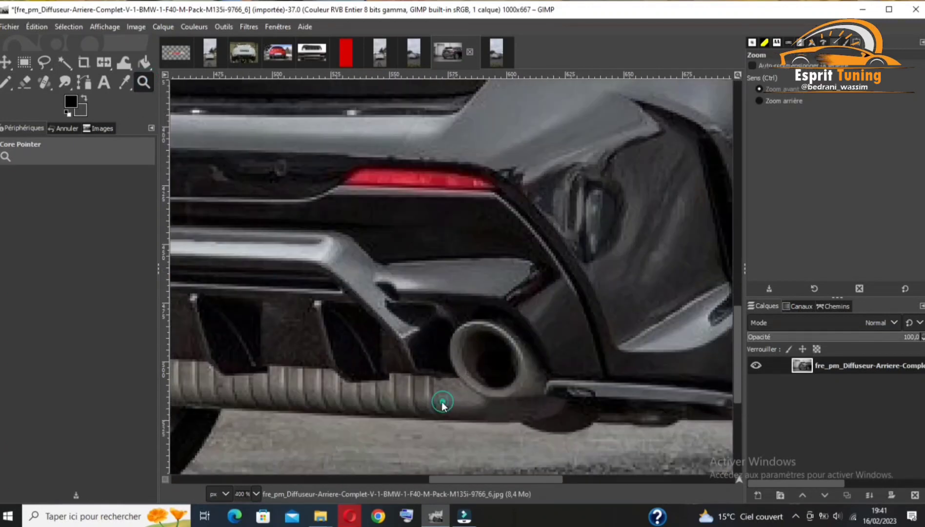
pyautogui.moveTo(432, 479); pyautogui.dragTo(411, 470)
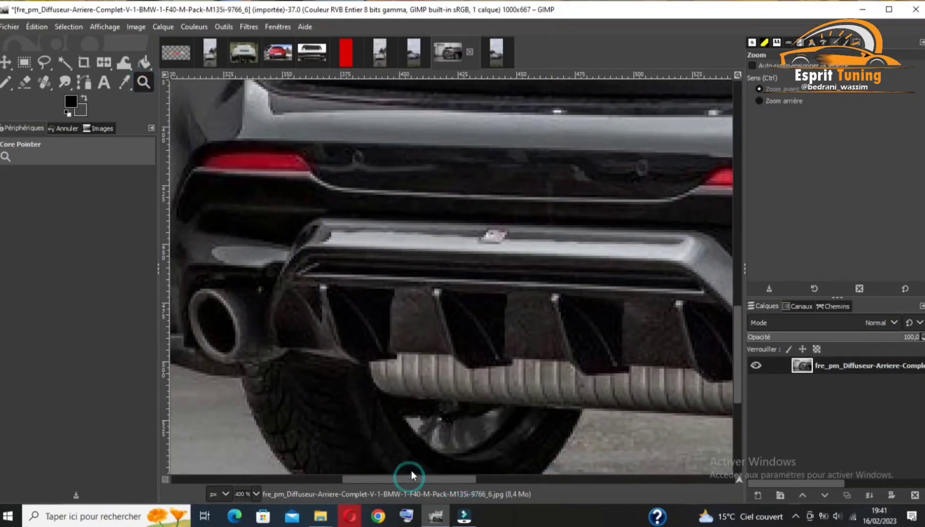
pyautogui.click(44, 62)
pyautogui.click(93, 68)
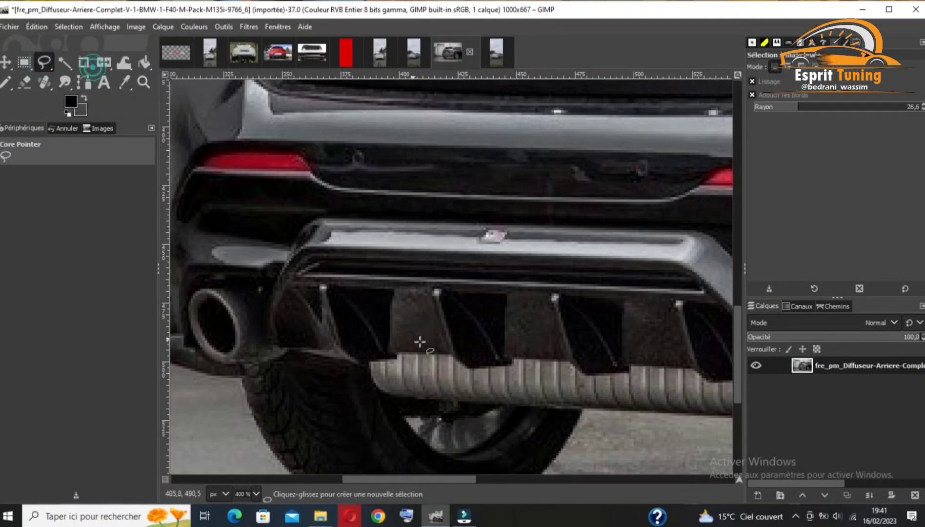
pyautogui.click(433, 290)
pyautogui.click(430, 301)
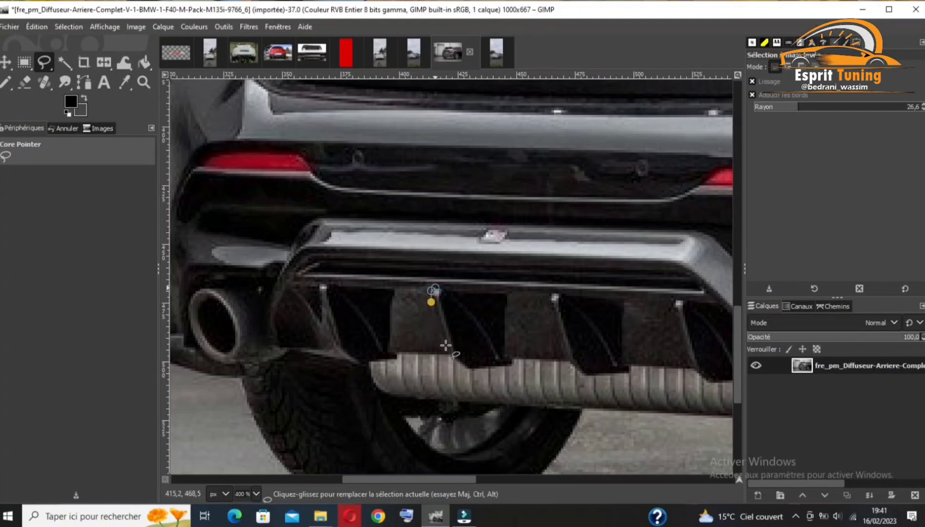
pyautogui.click(435, 321)
pyautogui.click(445, 347)
pyautogui.click(448, 357)
pyautogui.moveTo(457, 364); pyautogui.dragTo(505, 367)
pyautogui.hotkey('ctrl', 'z')
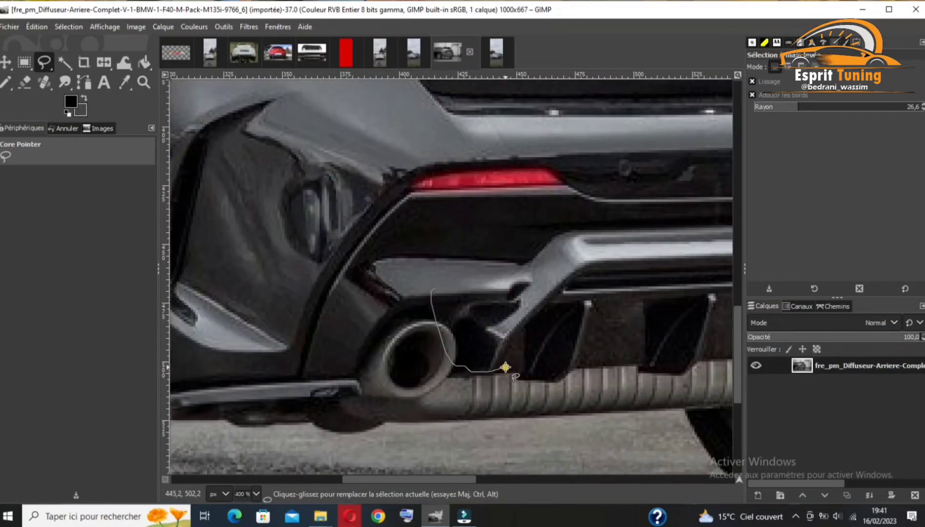
pyautogui.hotkey('ctrl', 'y')
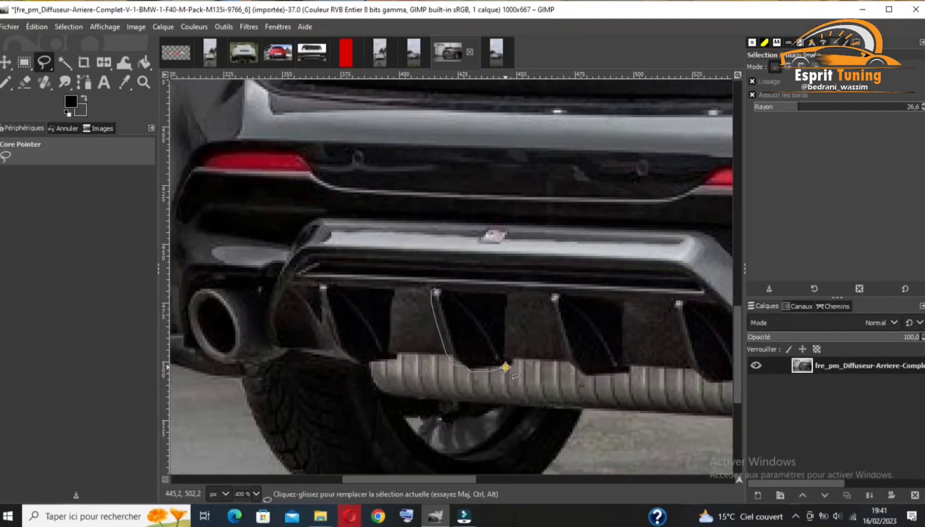
pyautogui.press('Escape')
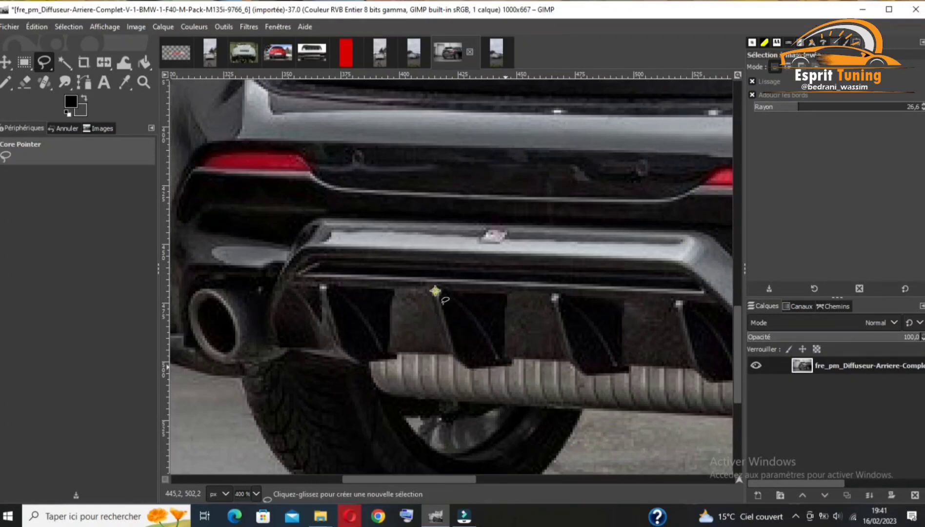
pyautogui.click(435, 291)
pyautogui.click(47, 65)
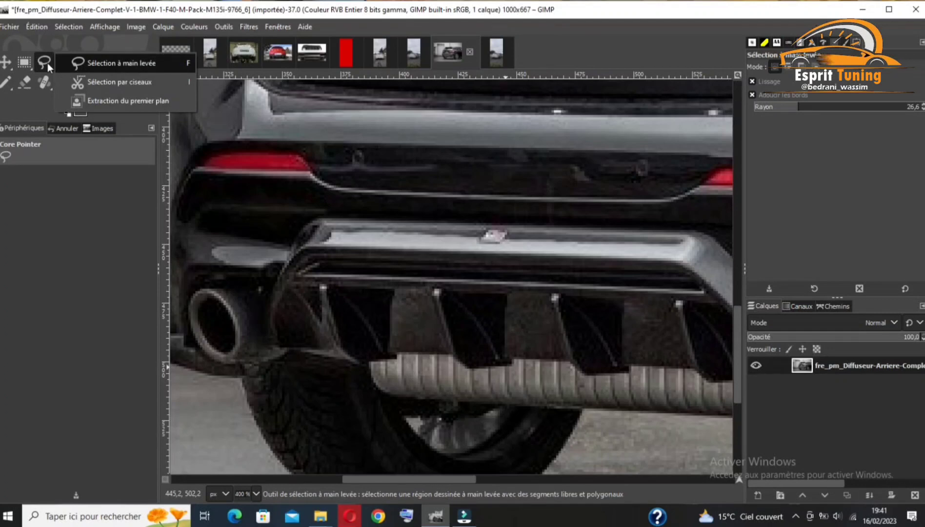
pyautogui.click(47, 64)
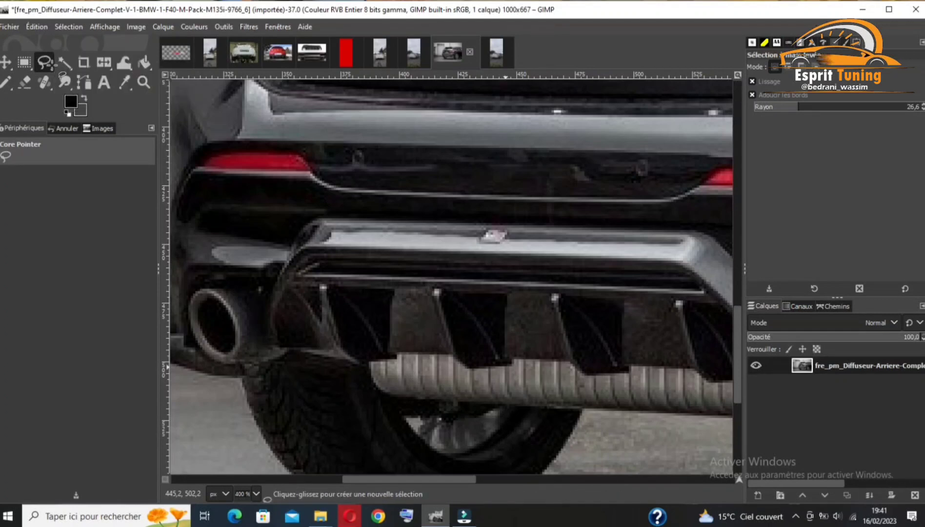
pyautogui.click(438, 290)
pyautogui.click(433, 290)
pyautogui.click(432, 305)
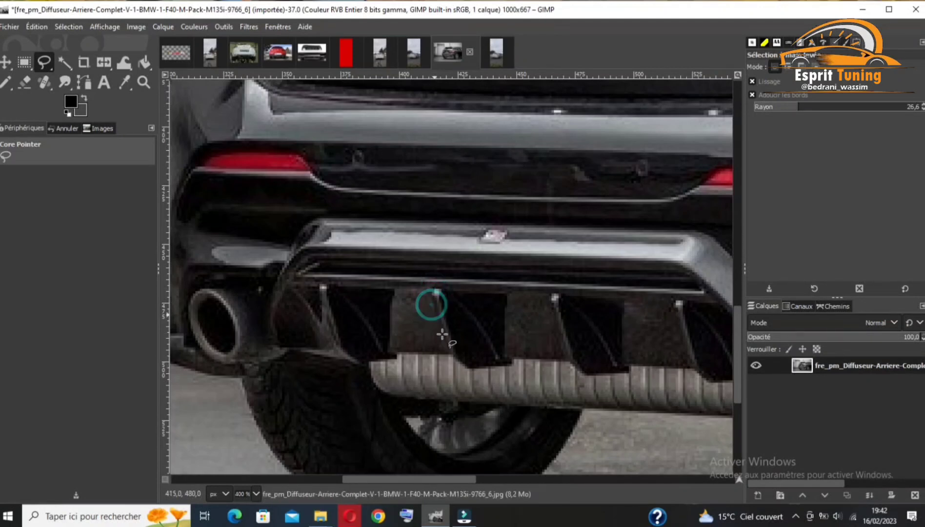
# Select the second diffuser fin from the left on the BMW with a closed Free Select outline
pyautogui.click(432, 292)
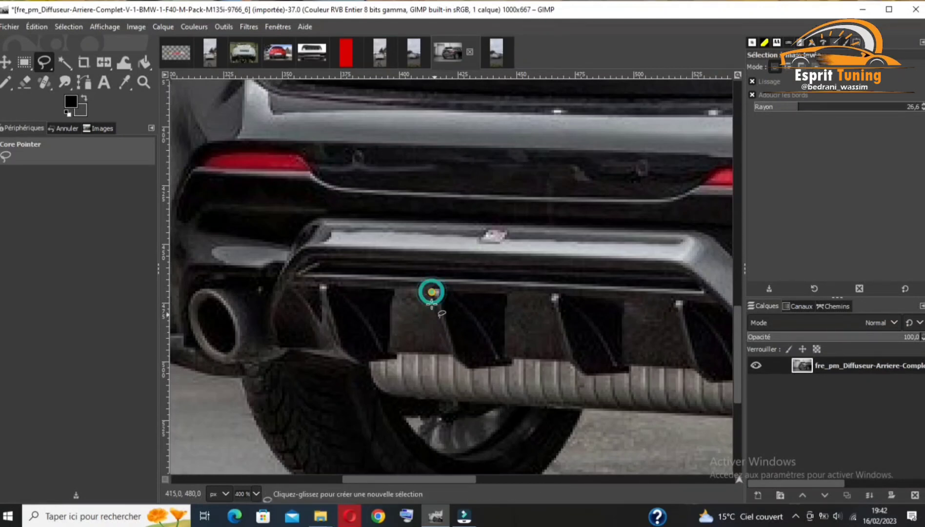
pyautogui.click(432, 294)
pyautogui.click(443, 344)
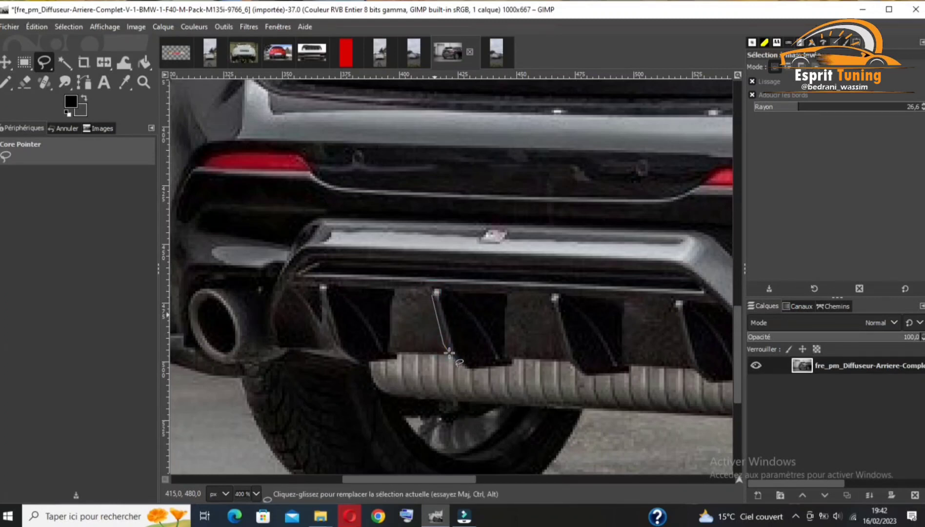
pyautogui.moveTo(448, 352)
pyautogui.mouseDown()
pyautogui.moveTo(458, 367)
pyautogui.moveTo(510, 369)
pyautogui.moveTo(476, 317)
pyautogui.moveTo(438, 291)
pyautogui.mouseUp()
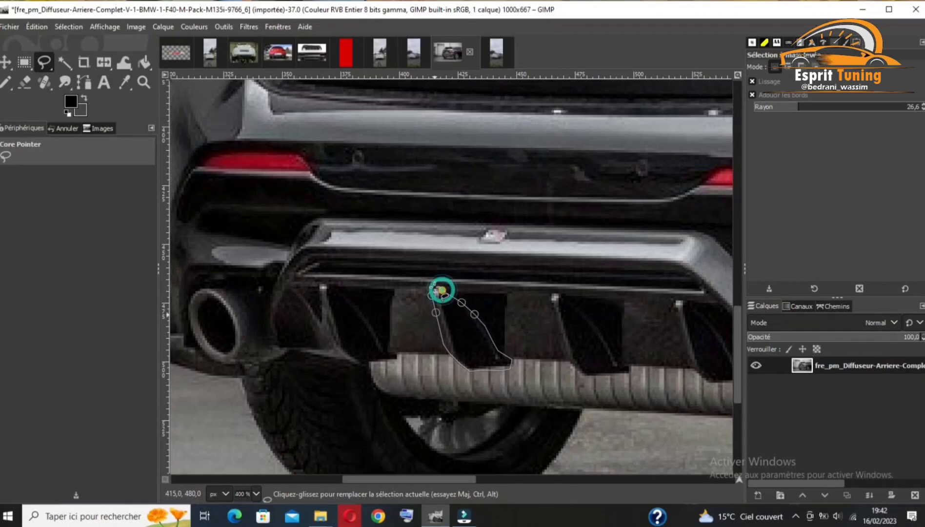
pyautogui.click(436, 292)
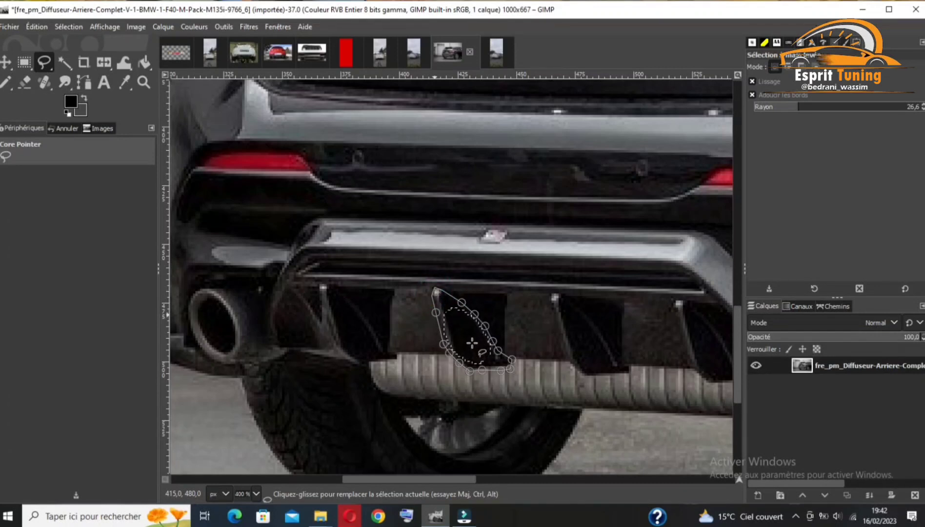
# Cut the selected diffuser fin and paste it back as a new layer in the BMW photo
pyautogui.hotkey('ctrl', 'x')
pyautogui.hotkey('ctrl', 'v')
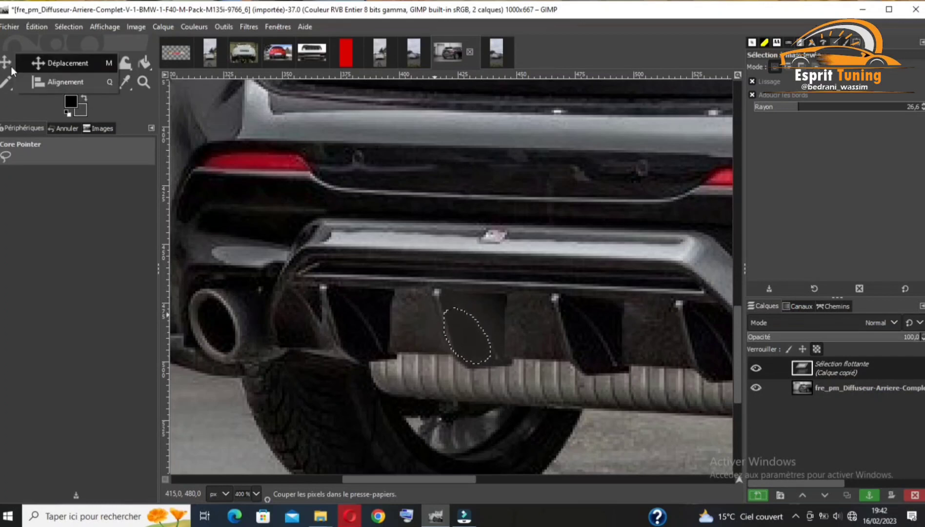
pyautogui.click(11, 66)
pyautogui.click(756, 495)
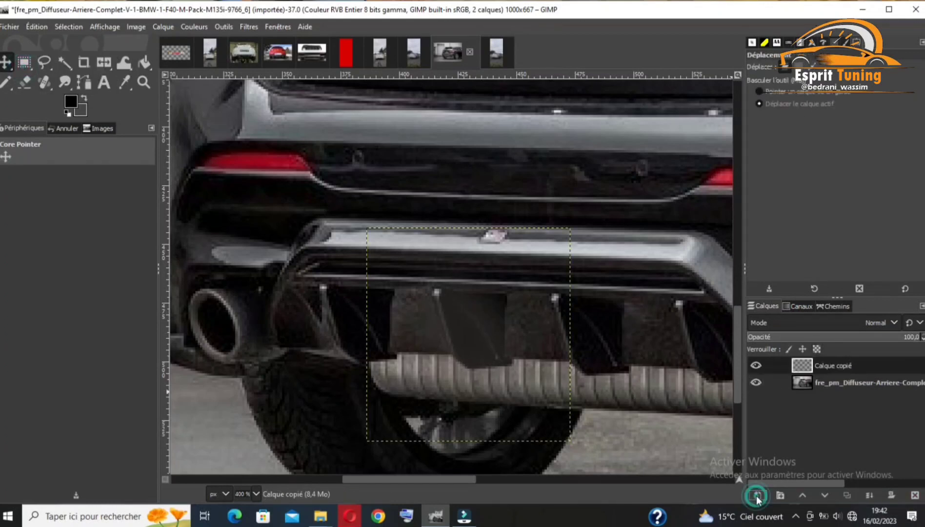
# Paste the copied diffuser fin layer into the white Renault photo
pyautogui.moveTo(847, 371); pyautogui.dragTo(497, 51)
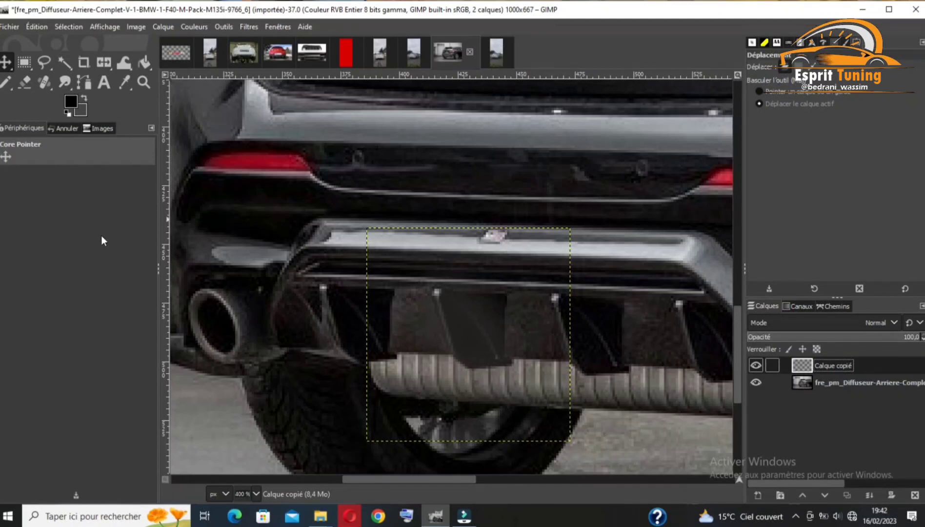
pyautogui.click(873, 366)
pyautogui.click(497, 52)
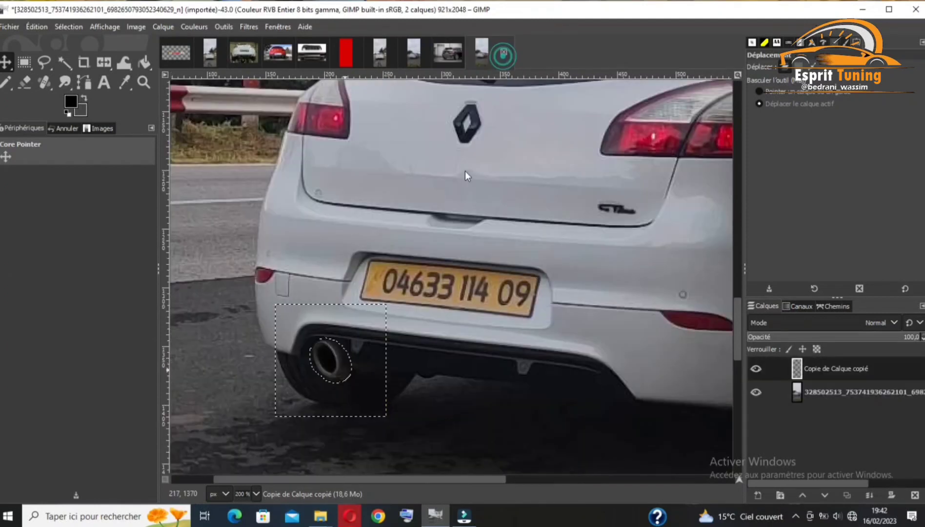
pyautogui.click(484, 255)
pyautogui.hotkey('ctrl', 'v')
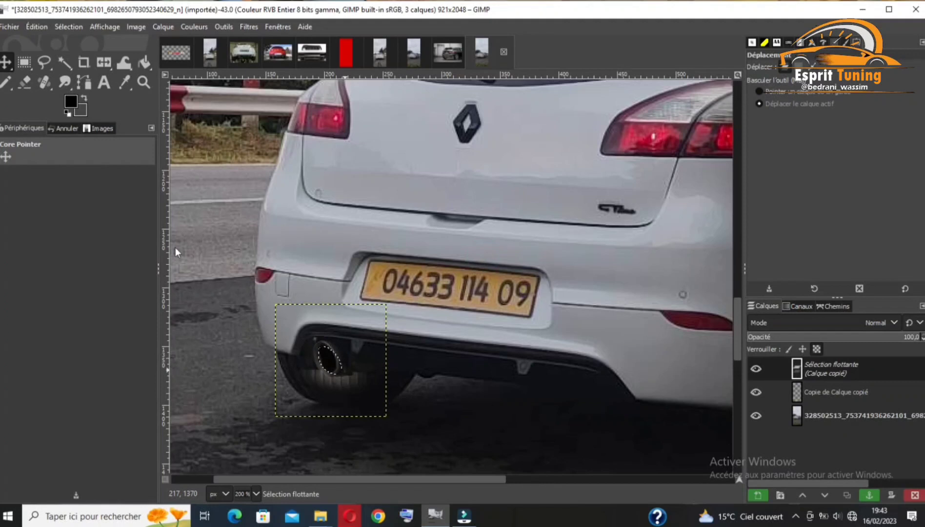
# Move the pasted fin under the rear bumper beside the exhaust tip and convert the floating selection to a new layer
pyautogui.moveTo(345, 369); pyautogui.dragTo(419, 381)
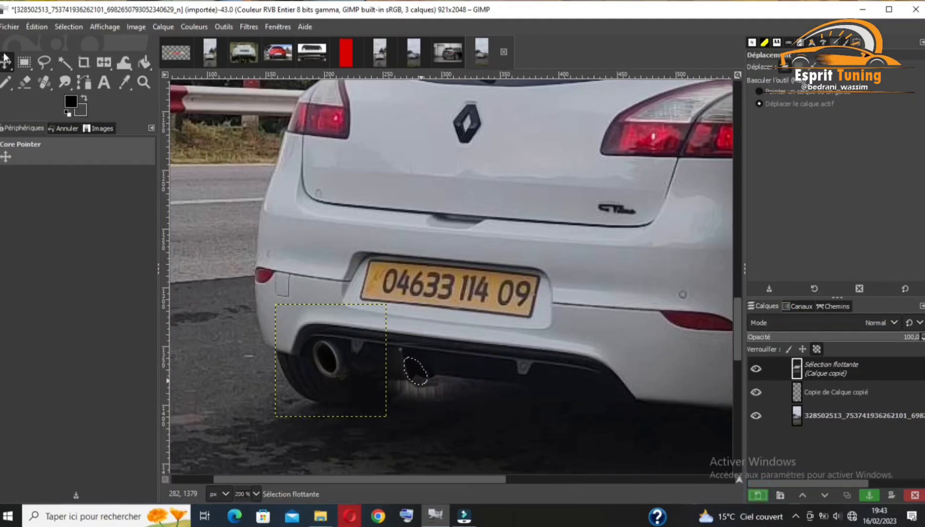
pyautogui.press('f')
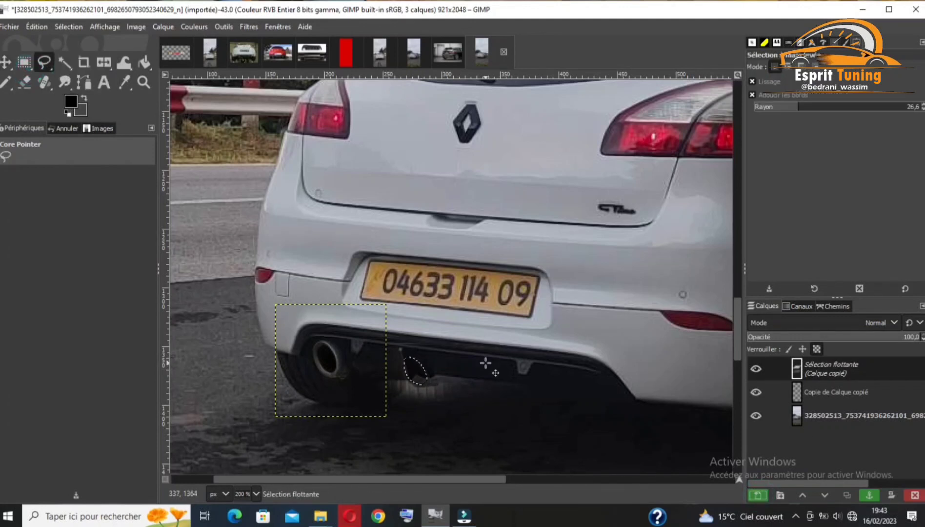
pyautogui.click(758, 496)
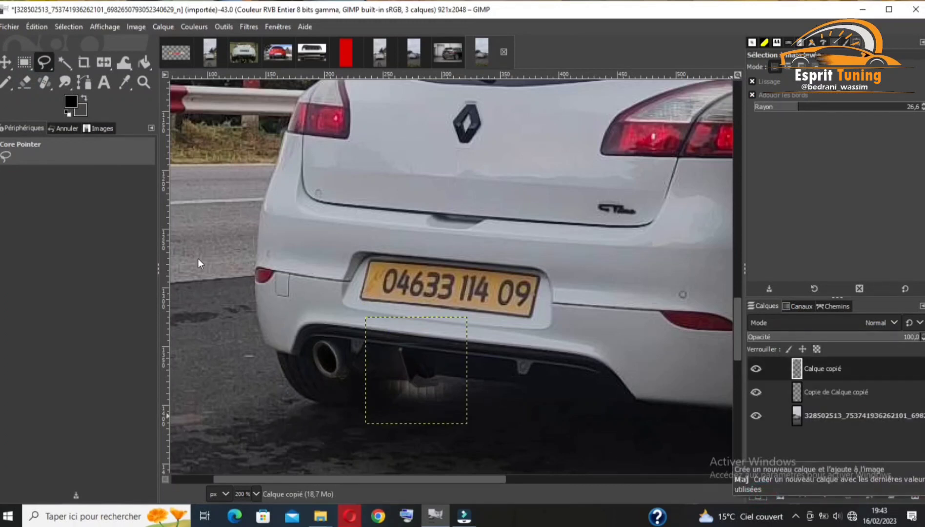
# Remove the grey remnants below and around the fin on its layer using Fuzzy Select at threshold 139.6
pyautogui.click(64, 61)
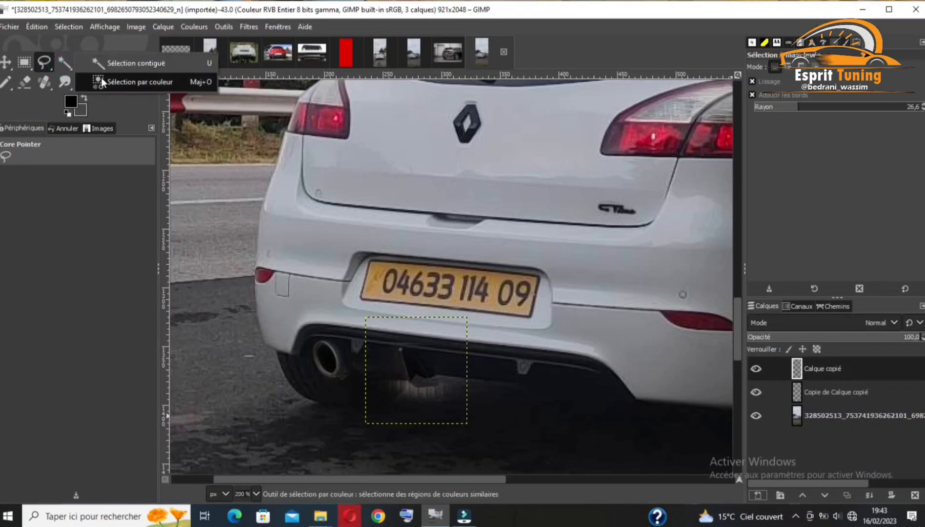
pyautogui.click(62, 62)
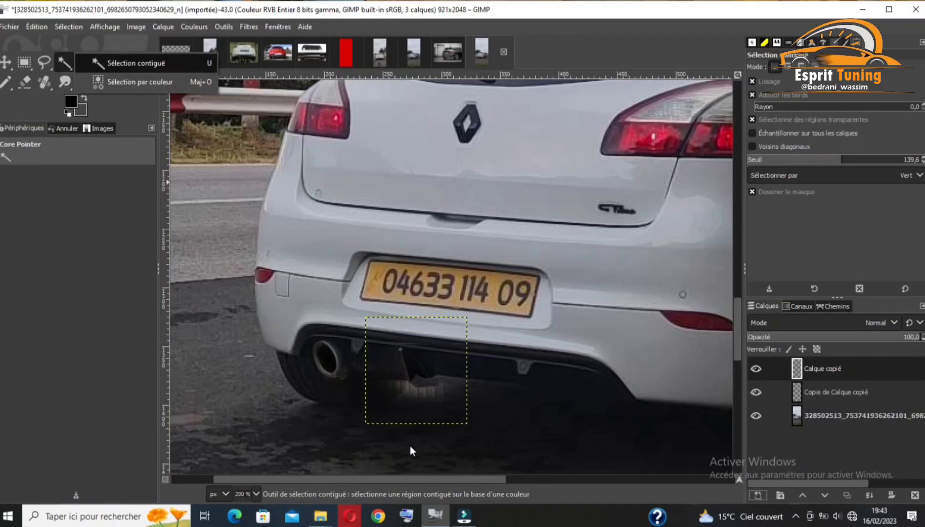
pyautogui.click(123, 63)
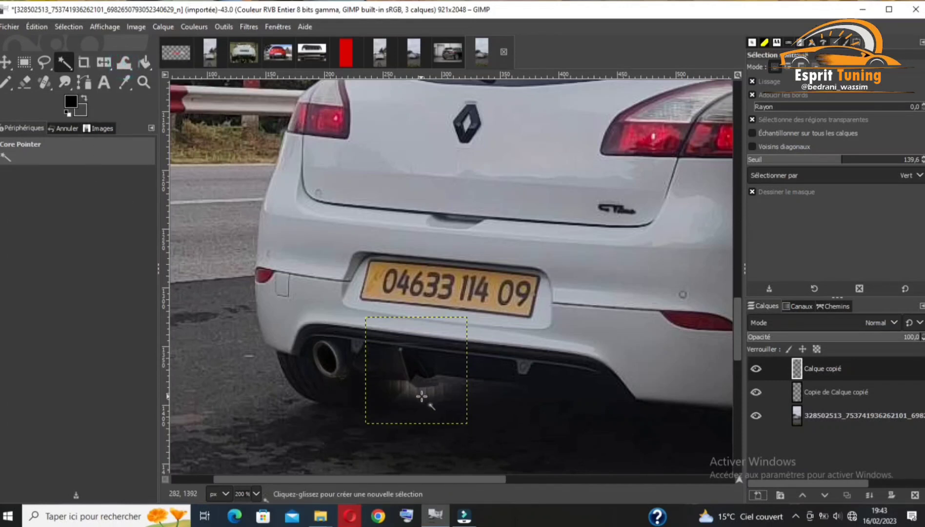
pyautogui.moveTo(423, 388); pyautogui.dragTo(438, 140)
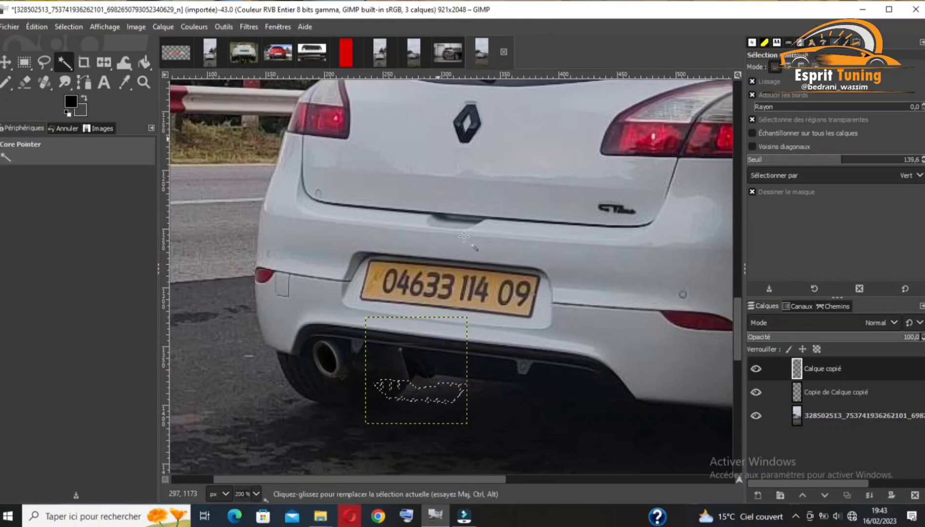
pyautogui.moveTo(439, 378); pyautogui.dragTo(397, 238)
pyautogui.moveTo(393, 1); pyautogui.dragTo(393, 1)
pyautogui.moveTo(435, 392); pyautogui.dragTo(424, 358)
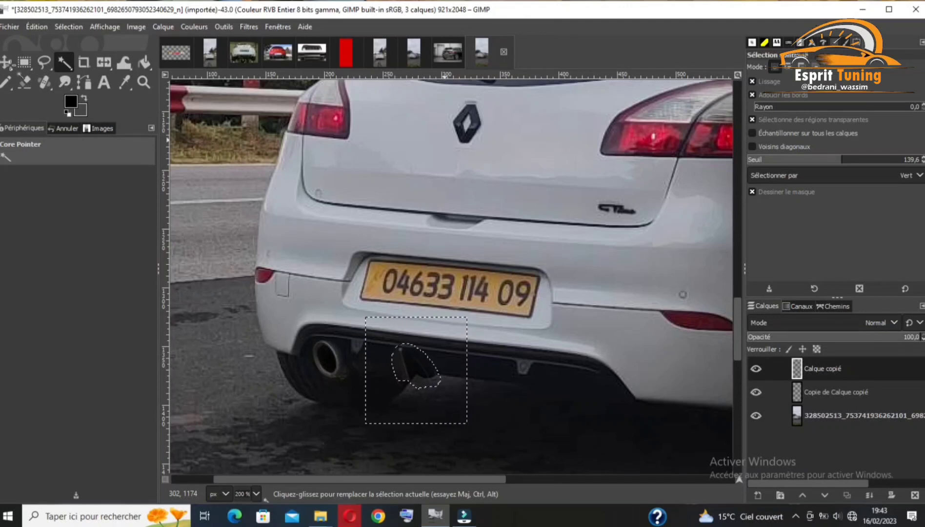
# Move the fin layer sideways under the middle of the Renault's rear bumper, next to the small bracket
pyautogui.click(5, 62)
pyautogui.moveTo(383, 403); pyautogui.dragTo(481, 378)
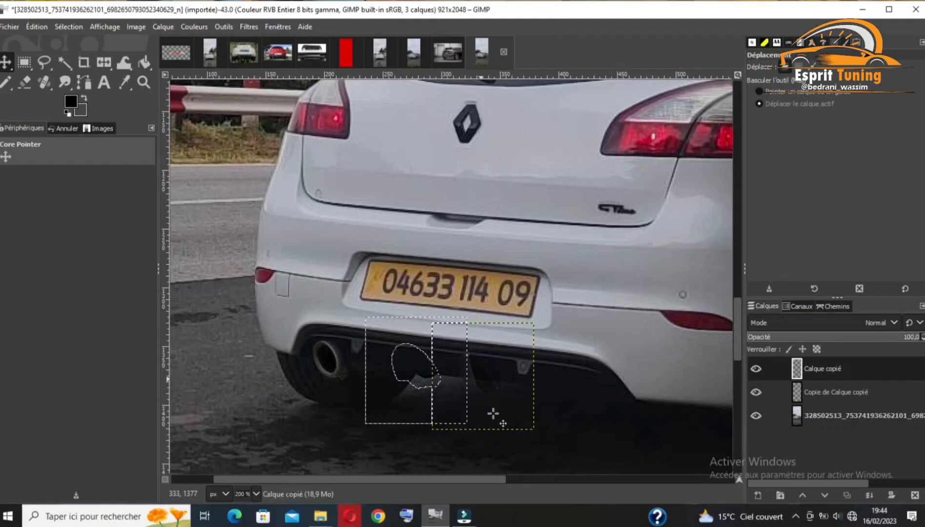
pyautogui.moveTo(491, 388); pyautogui.dragTo(489, 387)
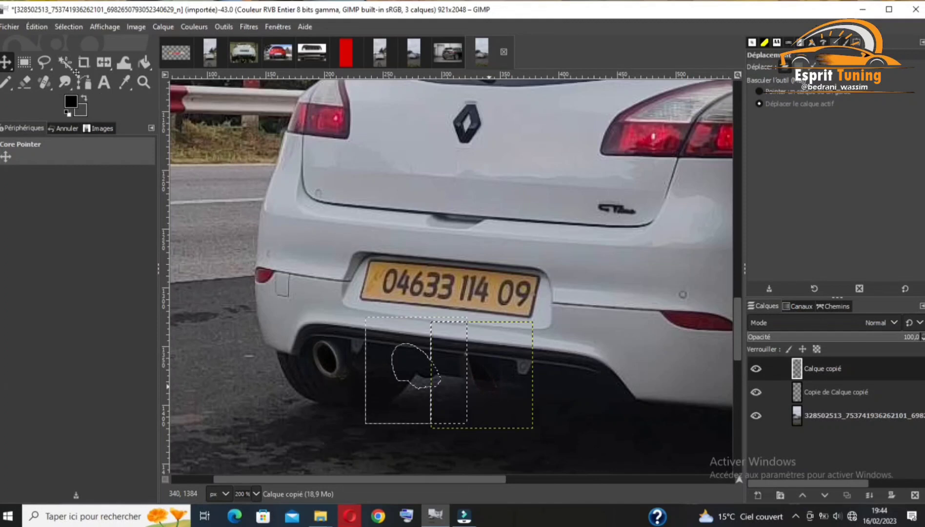
# Remove the remaining grey patches on both sides of the fin on its layer using Fuzzy Select at threshold 139.6
pyautogui.rightClick(67, 66)
pyautogui.click(90, 66)
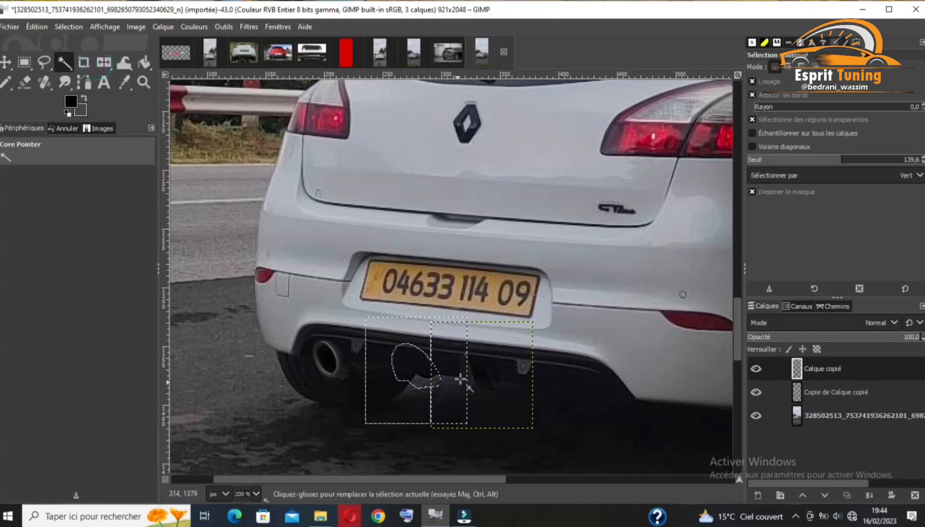
pyautogui.moveTo(465, 374); pyautogui.dragTo(289, 77)
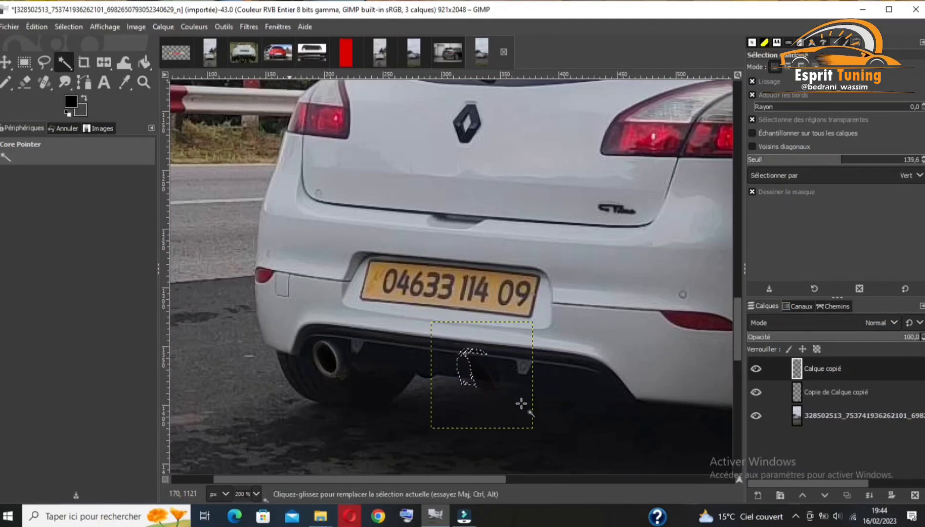
pyautogui.moveTo(511, 391); pyautogui.dragTo(465, 79)
pyautogui.click(7, 63)
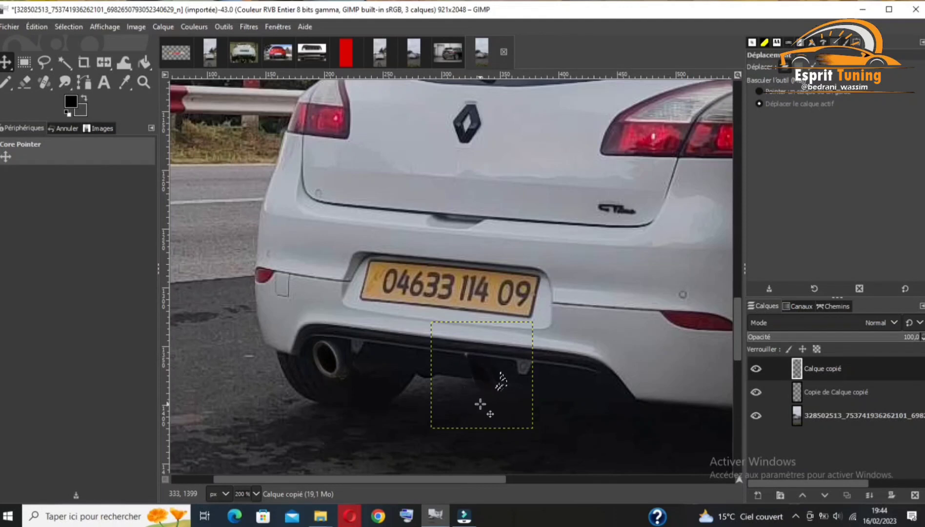
# Duplicate the fin layer three times and move the topmost copy towards the exhaust tip to form a second fin
pyautogui.rightClick(846, 369)
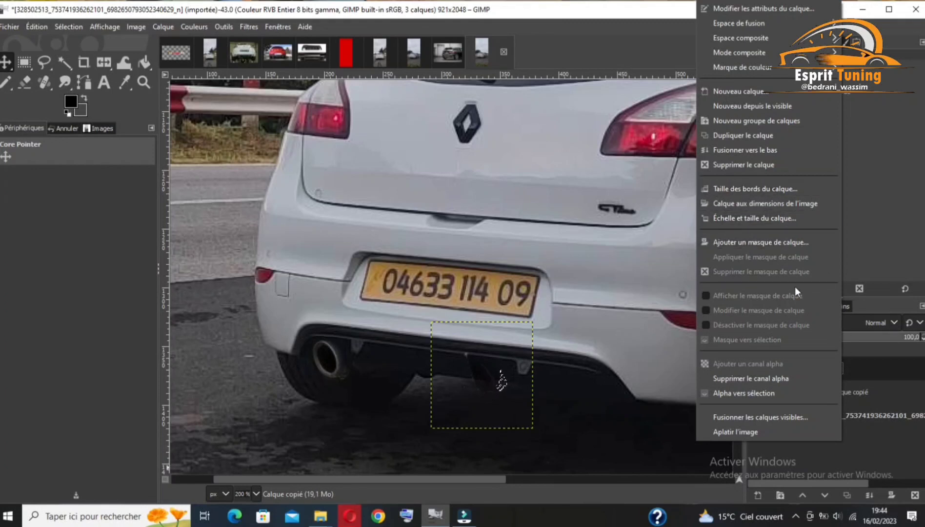
pyautogui.click(772, 393)
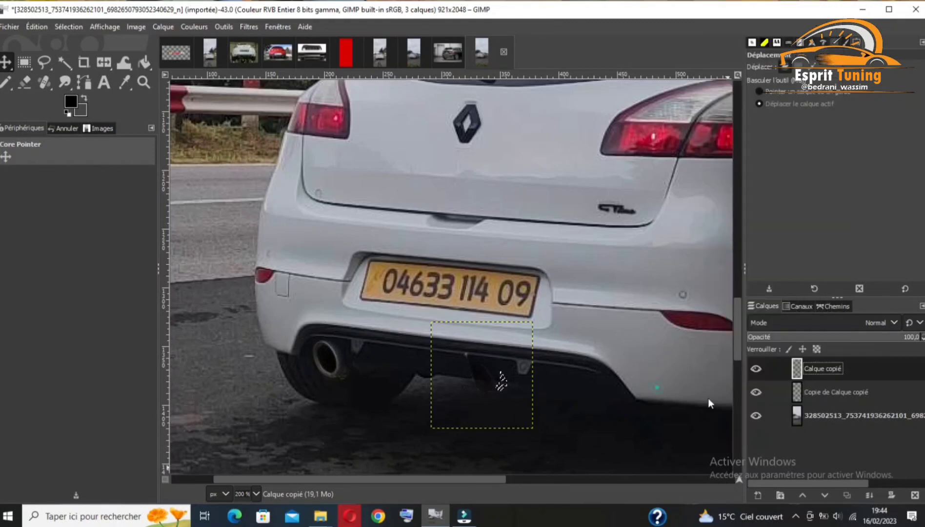
pyautogui.rightClick(815, 370)
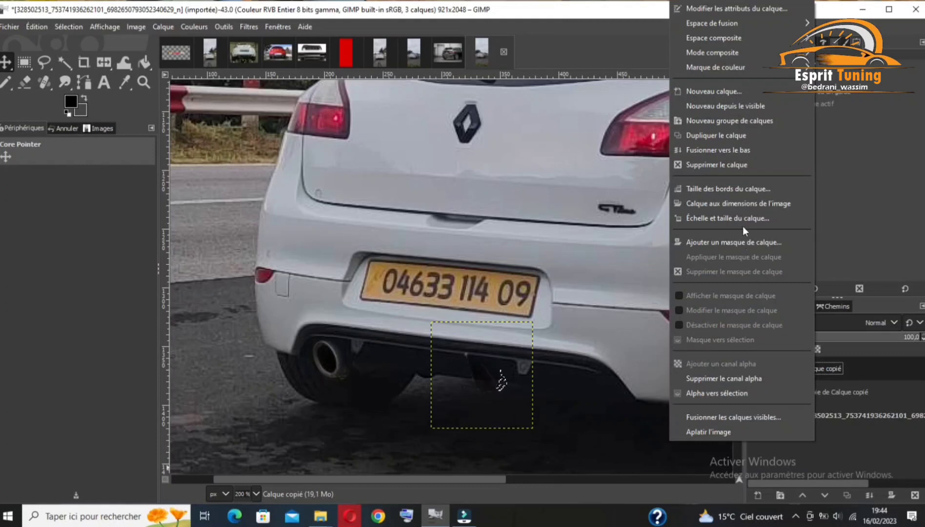
pyautogui.click(718, 137)
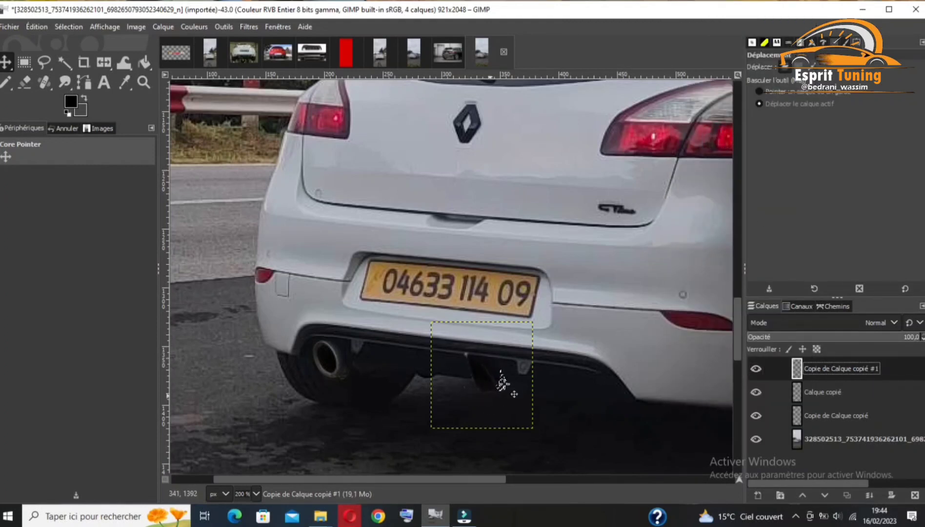
pyautogui.rightClick(836, 366)
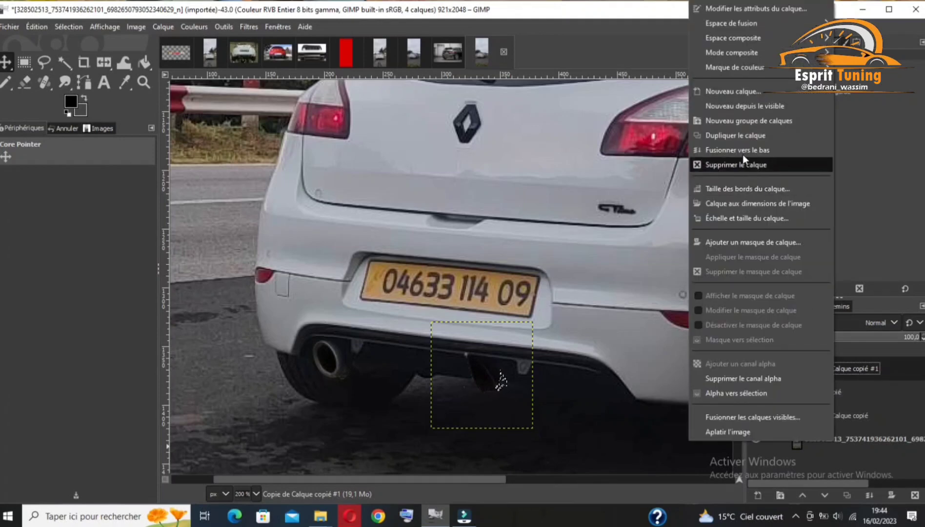
pyautogui.click(737, 135)
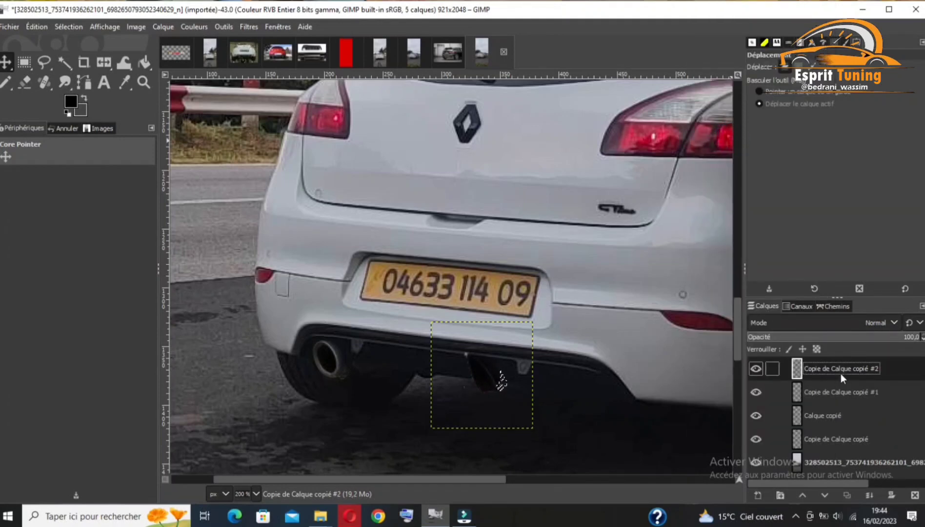
pyautogui.rightClick(841, 372)
pyautogui.click(737, 130)
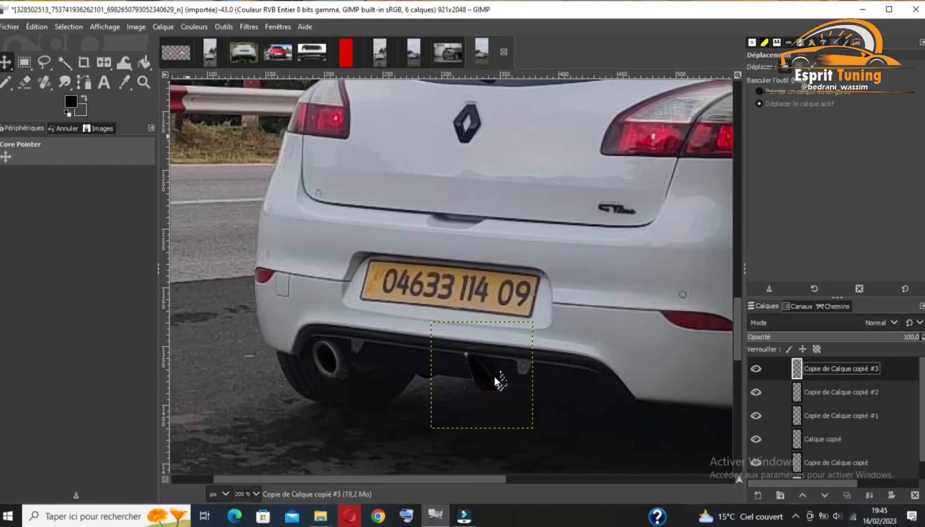
pyautogui.moveTo(494, 377); pyautogui.dragTo(446, 368)
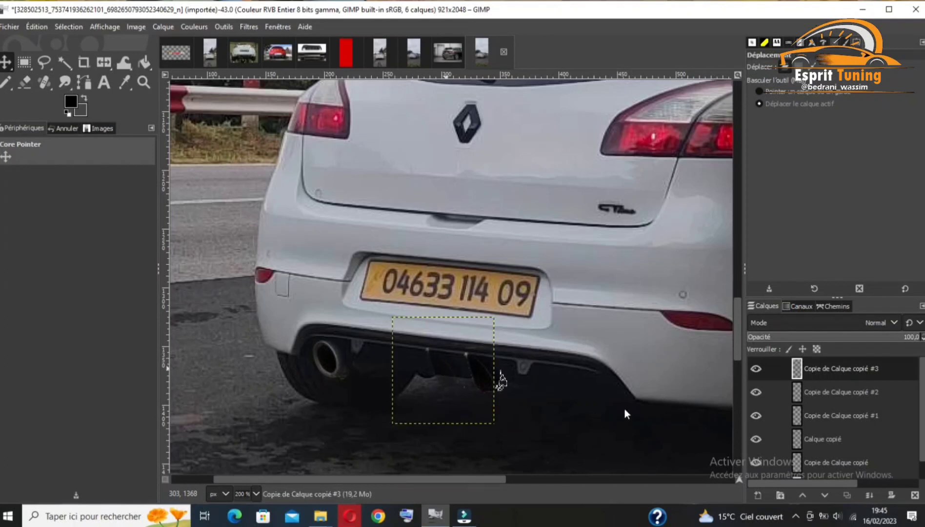
# Duplicate the second fin's layer four times to darken it
pyautogui.rightClick(849, 370)
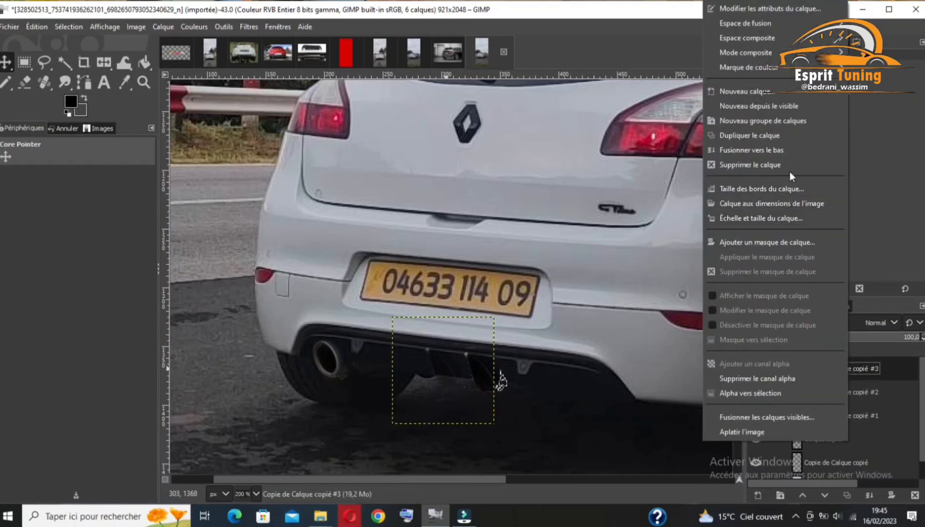
pyautogui.click(758, 140)
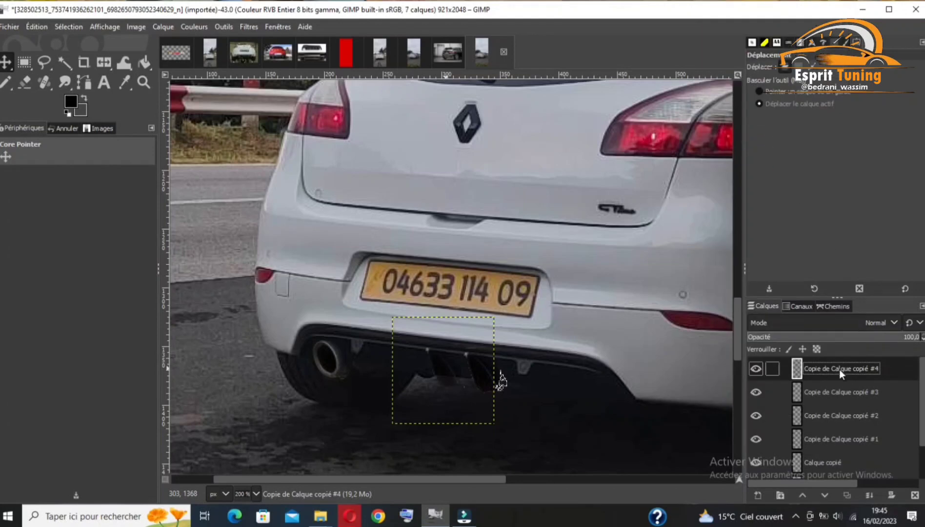
pyautogui.rightClick(840, 370)
pyautogui.click(745, 139)
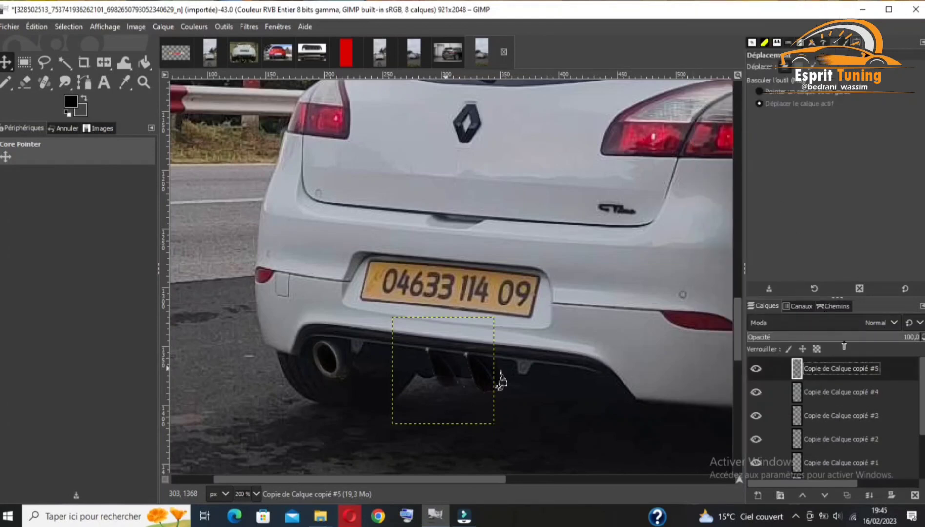
pyautogui.rightClick(838, 367)
pyautogui.click(751, 140)
pyautogui.rightClick(827, 366)
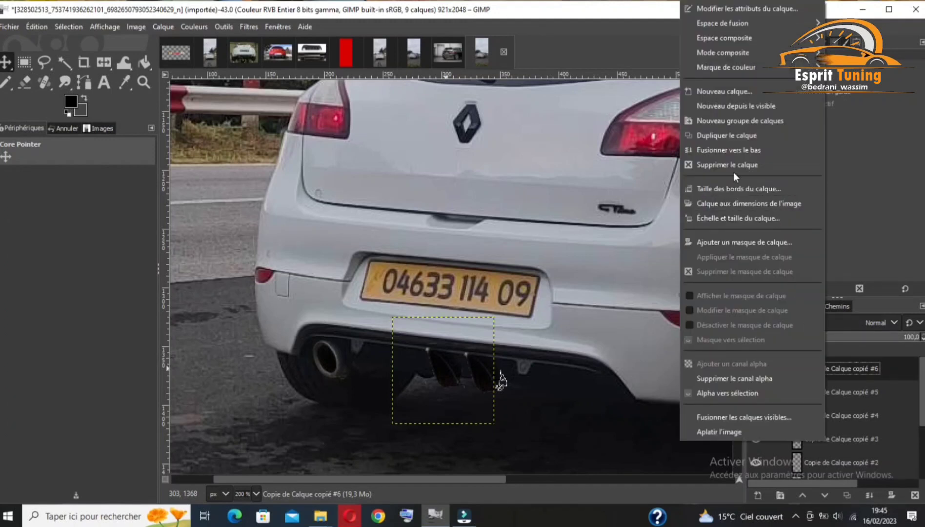
pyautogui.click(722, 136)
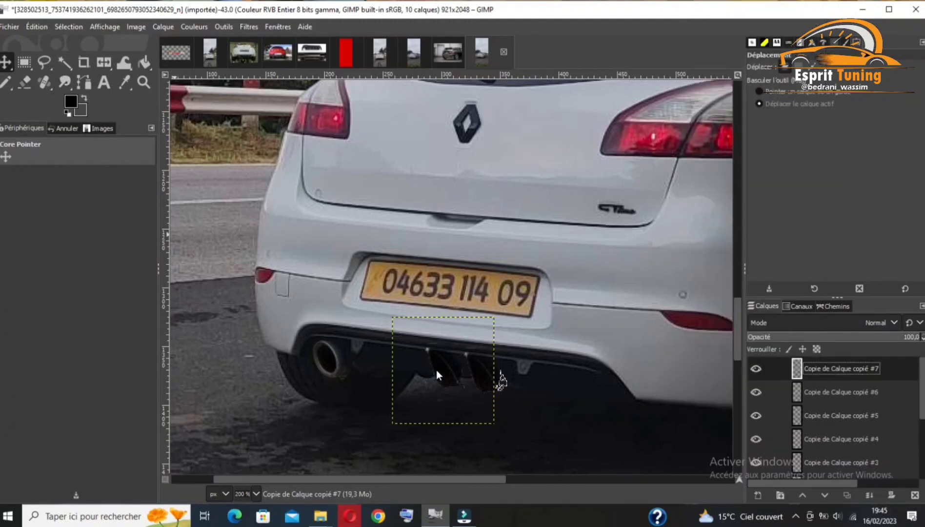
pyautogui.moveTo(437, 370); pyautogui.dragTo(401, 367)
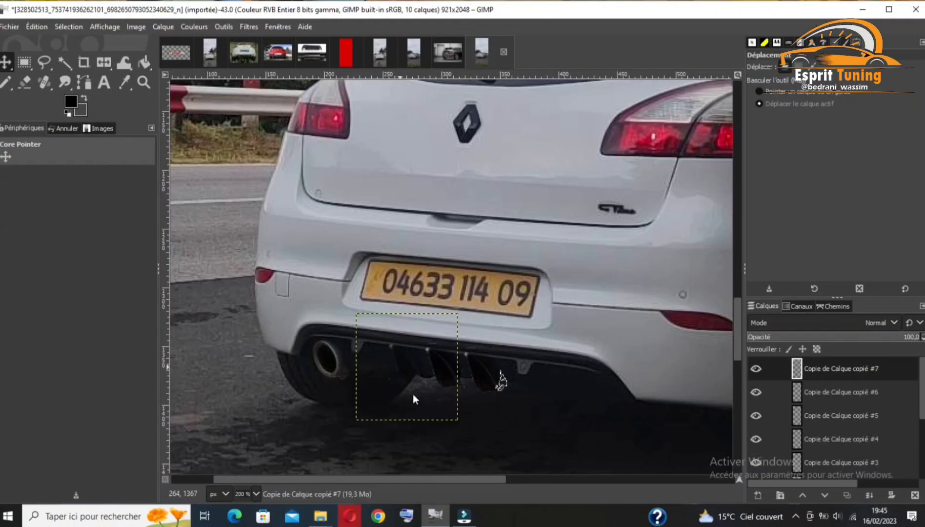
pyautogui.rightClick(831, 368)
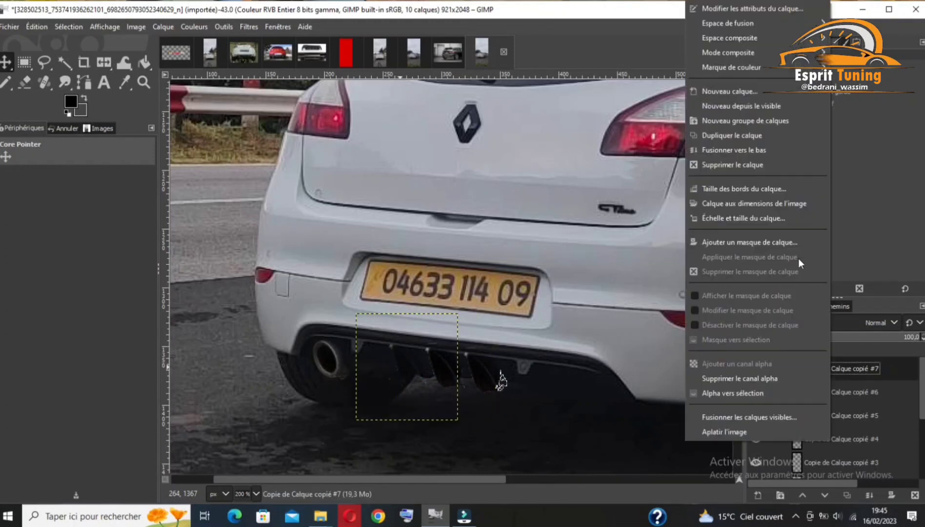
pyautogui.click(733, 136)
pyautogui.rightClick(830, 368)
pyautogui.click(751, 135)
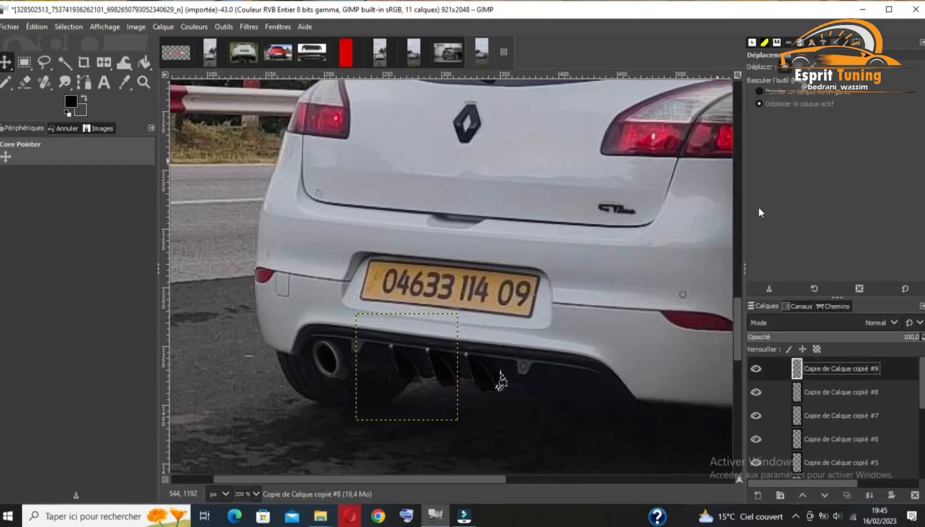
pyautogui.rightClick(827, 369)
pyautogui.click(728, 141)
pyautogui.moveTo(410, 376); pyautogui.dragTo(422, 384)
pyautogui.click(859, 393)
pyautogui.hotkey('ctrl', 'z')
pyautogui.hotkey('ctrl', 'z')
pyautogui.hotkey('ctrl', 'z')
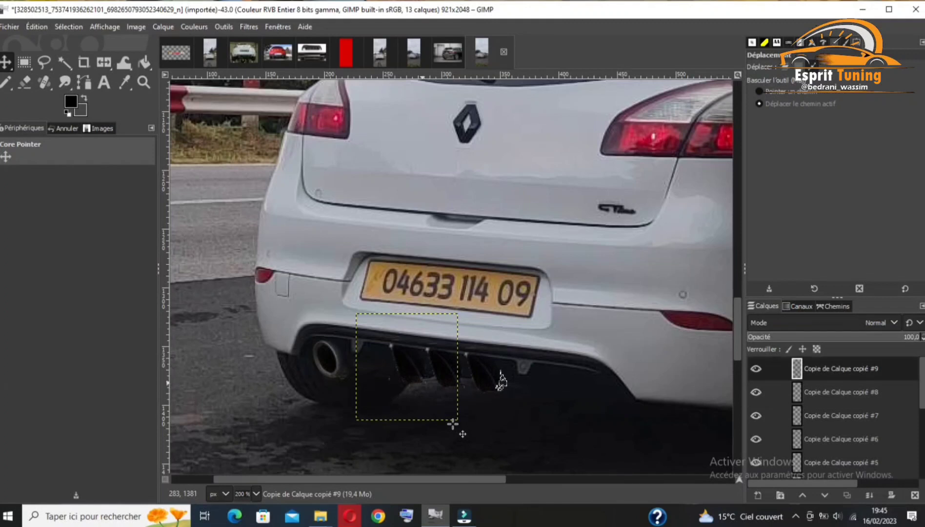
pyautogui.hotkey('ctrl', 'z')
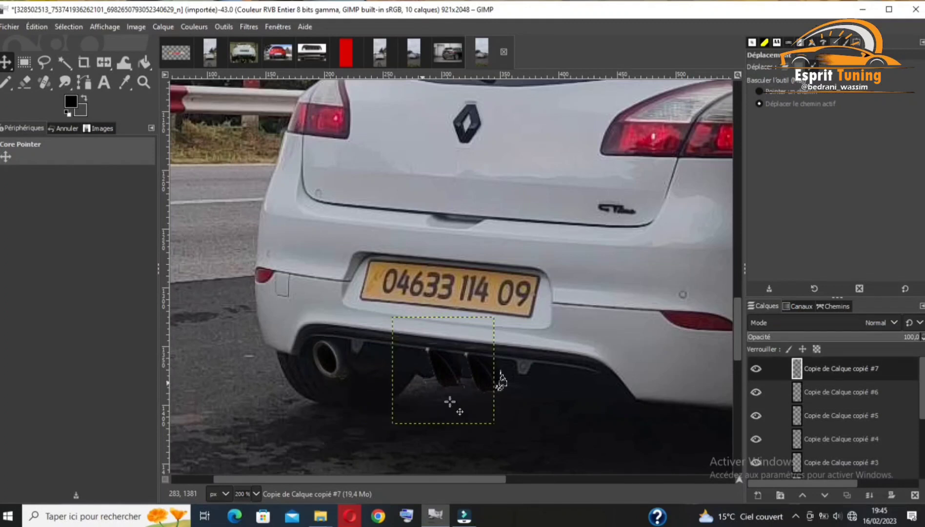
# Move the topmost fin copy to form a third fin between the second fin and the exhaust tip
pyautogui.moveTo(441, 370); pyautogui.dragTo(406, 364)
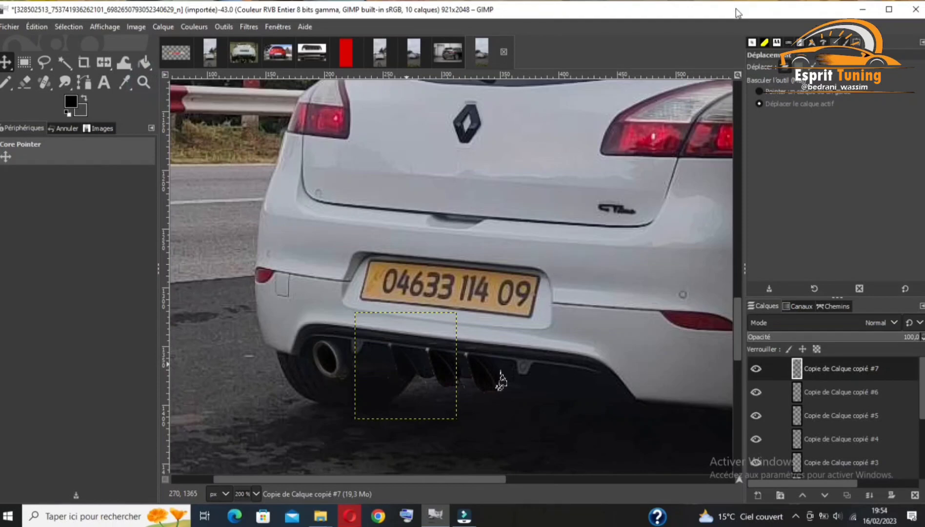
pyautogui.click(144, 82)
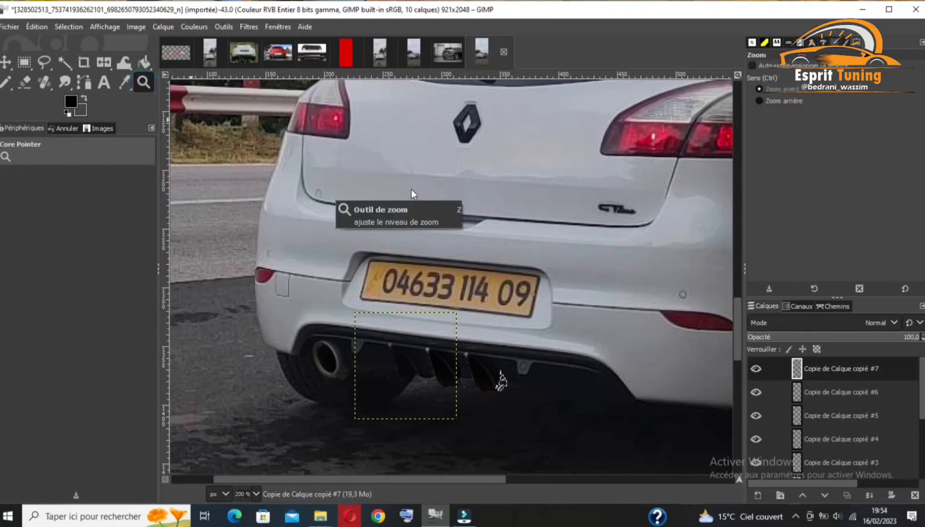
pyautogui.click(459, 173)
pyautogui.click(459, 174)
pyautogui.moveTo(738, 336); pyautogui.dragTo(745, 302)
pyautogui.moveTo(613, 478); pyautogui.dragTo(652, 480)
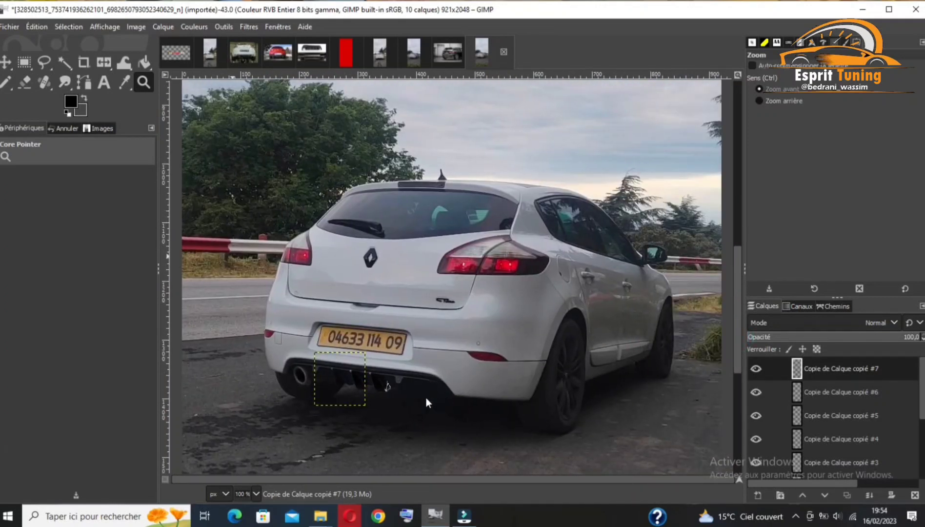
# Duplicate the exhaust tip layer "Copie de Calque copié" three times
pyautogui.scroll(-5, 915, 394)
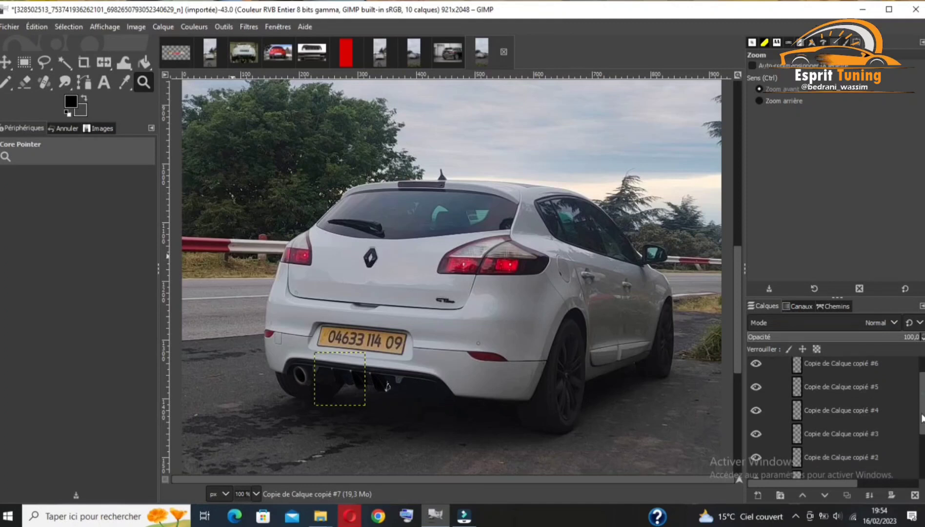
pyautogui.click(842, 443)
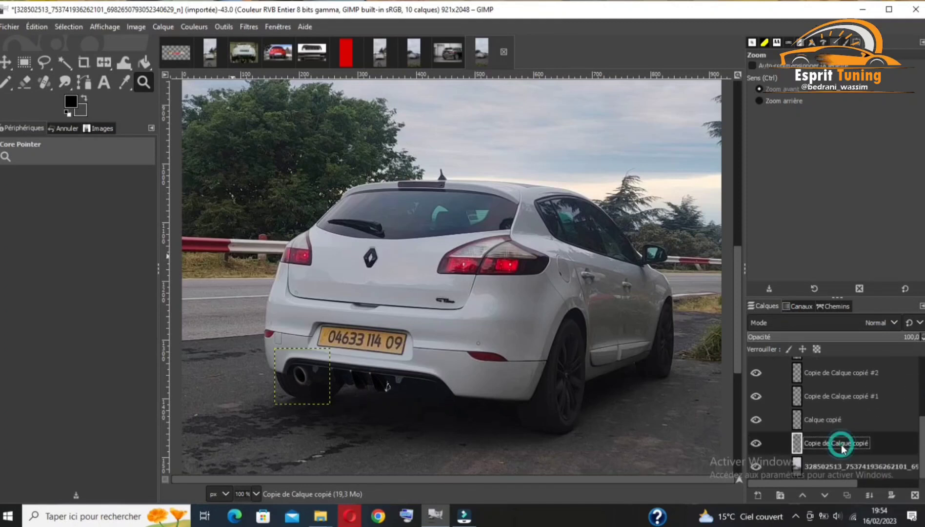
pyautogui.rightClick(831, 441)
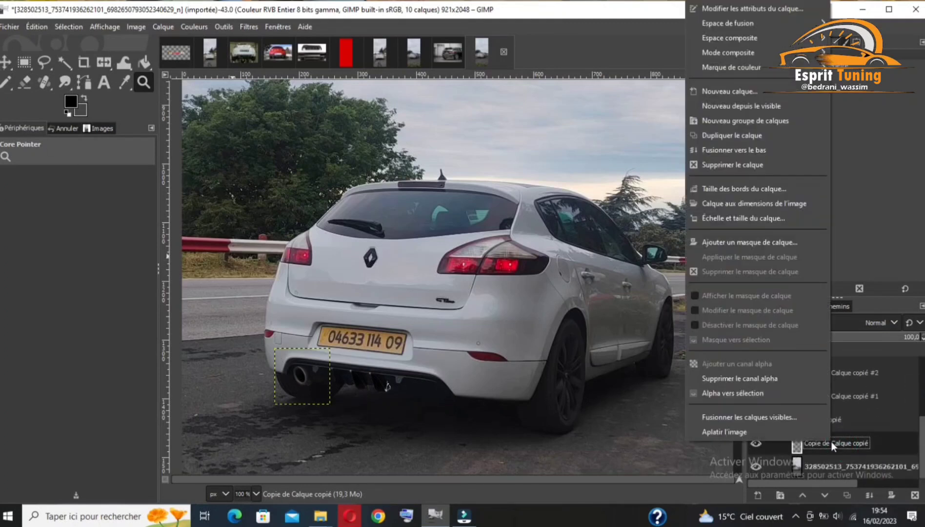
pyautogui.click(745, 135)
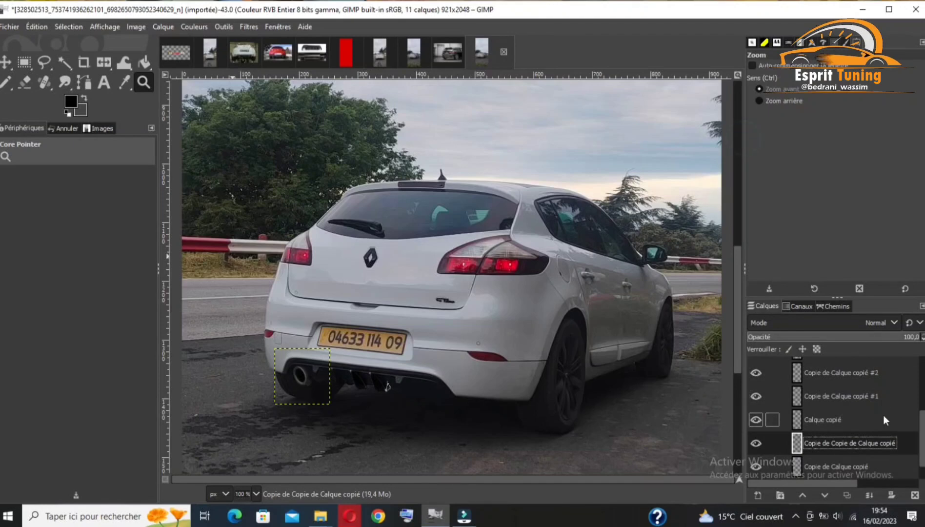
pyautogui.rightClick(841, 441)
pyautogui.click(752, 140)
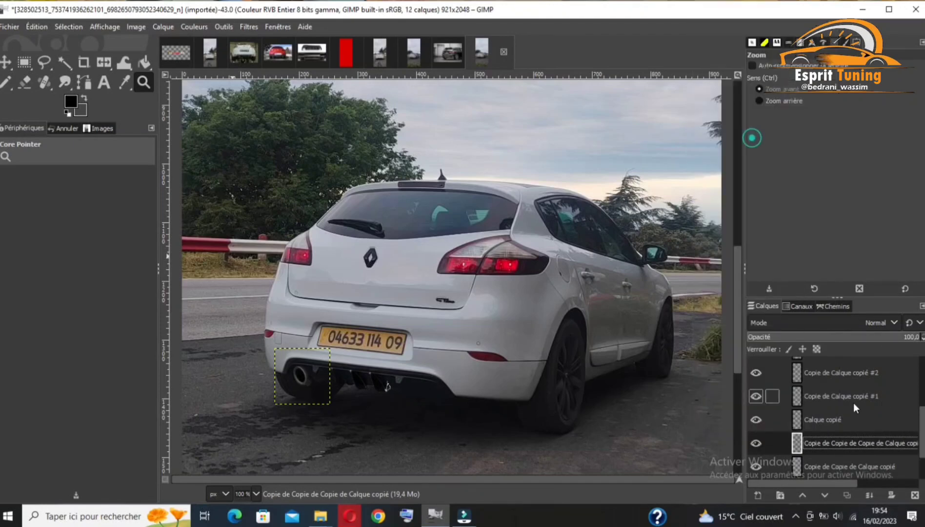
pyautogui.rightClick(848, 443)
pyautogui.click(761, 138)
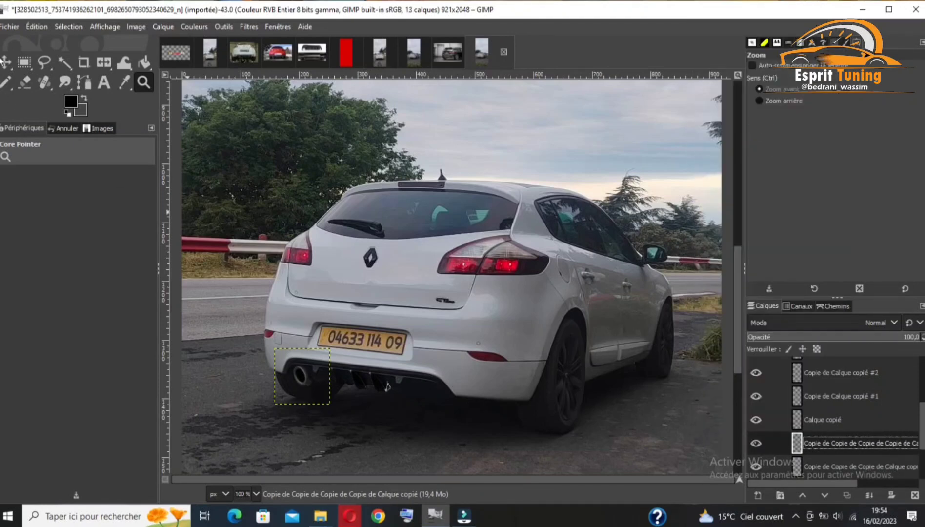
# Move two exhaust tip copies together under the opposite end of the diffuser and select the Renault photo's background layer
pyautogui.press('m')
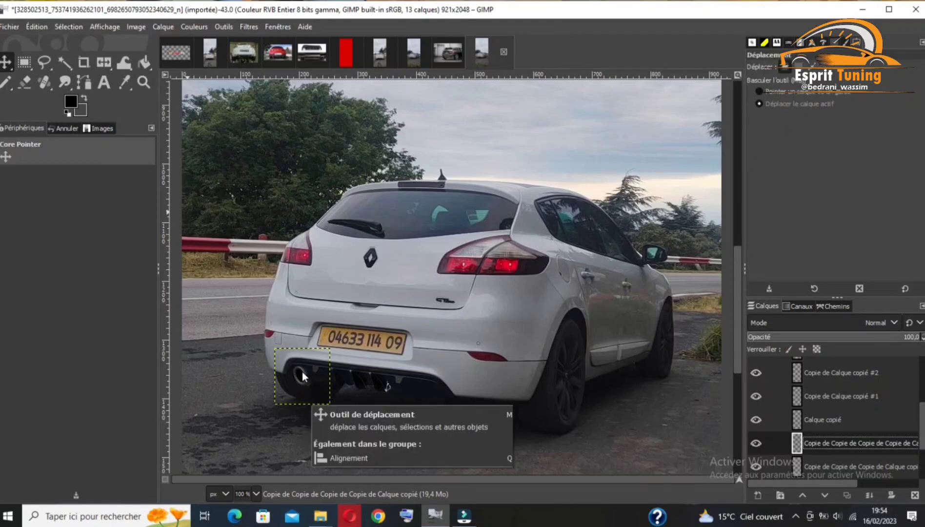
pyautogui.moveTo(303, 376); pyautogui.dragTo(426, 391)
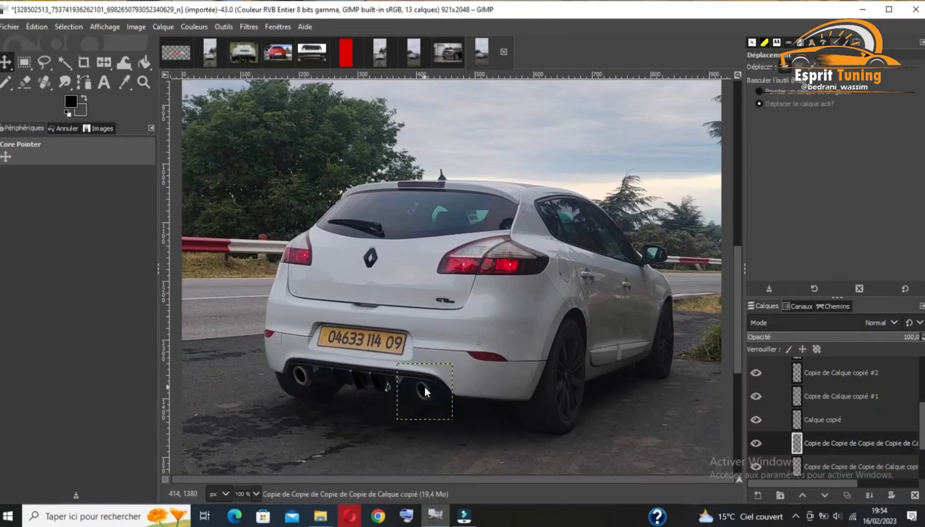
pyautogui.click(821, 466)
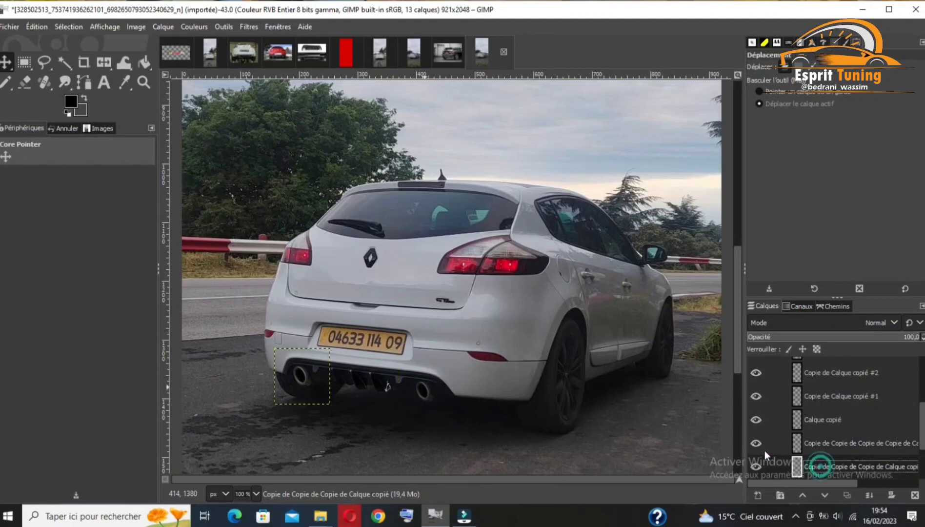
pyautogui.moveTo(294, 369); pyautogui.dragTo(416, 385)
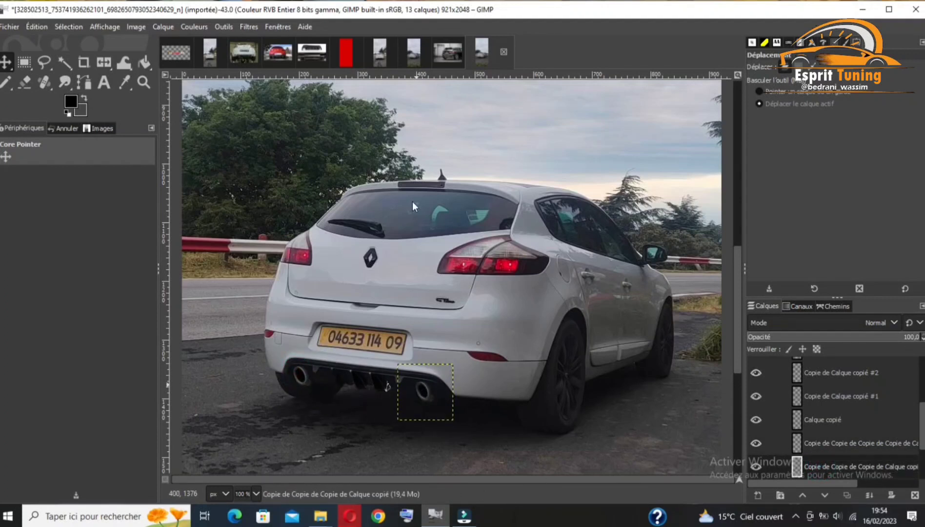
pyautogui.click(645, 395)
pyautogui.moveTo(922, 410); pyautogui.dragTo(923, 436)
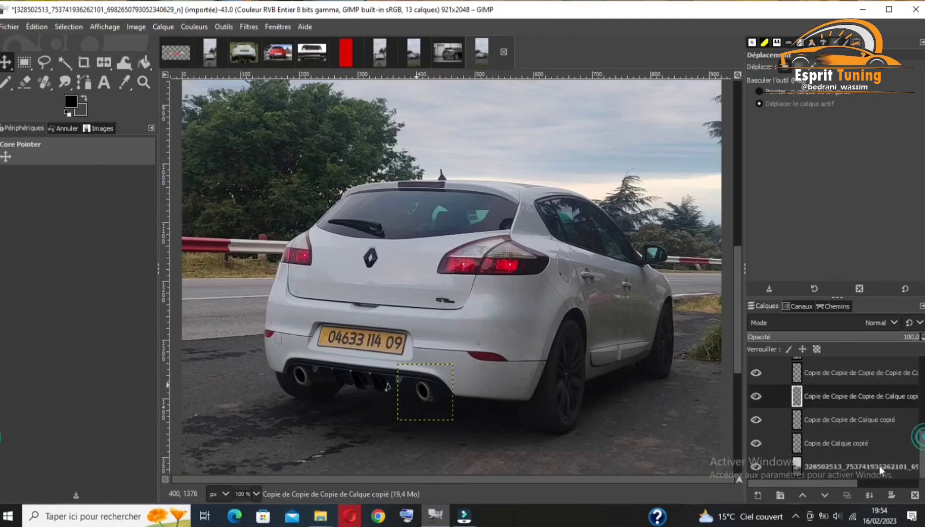
pyautogui.click(880, 466)
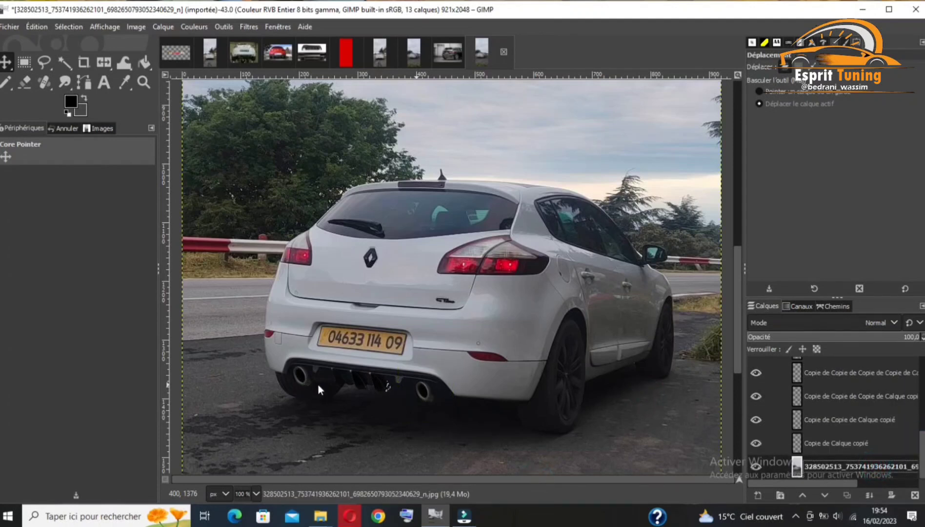
# Switch to the earlier exported version of the Renault edit to examine its exhausts and diffuser, and view the photo in the image viewer
pyautogui.click(412, 50)
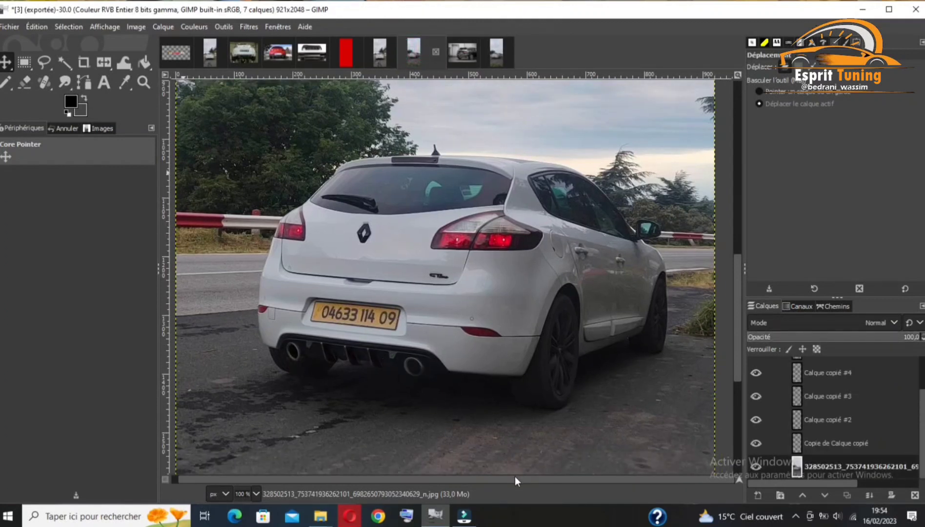
pyautogui.click(514, 476)
pyautogui.moveTo(739, 305)
pyautogui.mouseDown()
pyautogui.moveTo(734, 297)
pyautogui.moveTo(738, 308)
pyautogui.mouseUp()
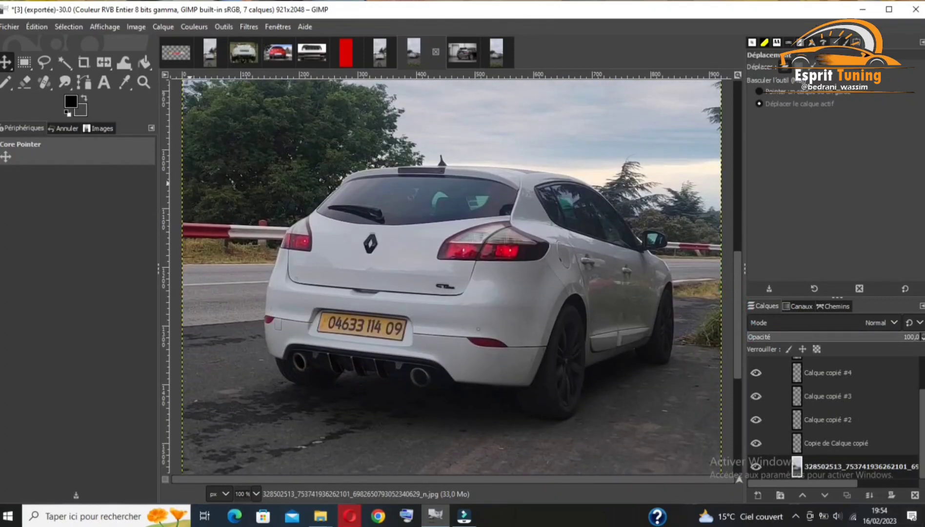
pyautogui.click(923, 516)
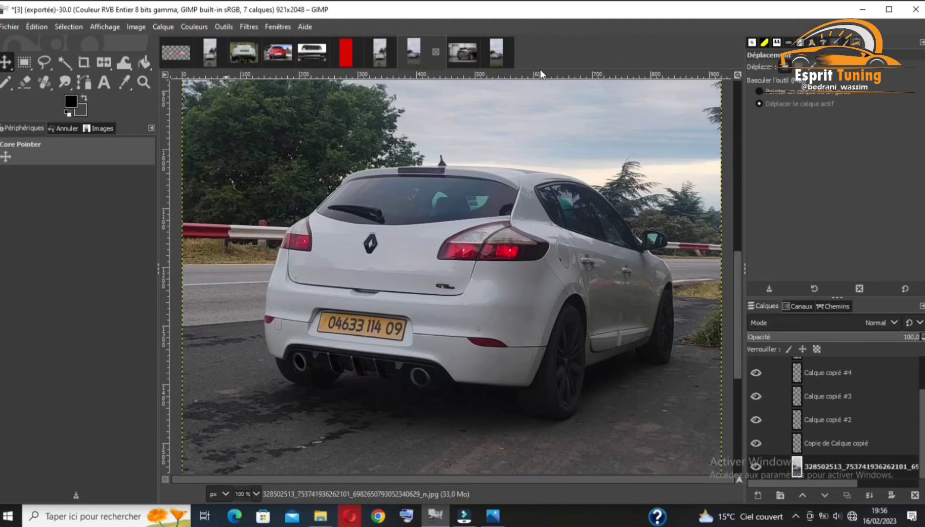
pyautogui.click(863, 10)
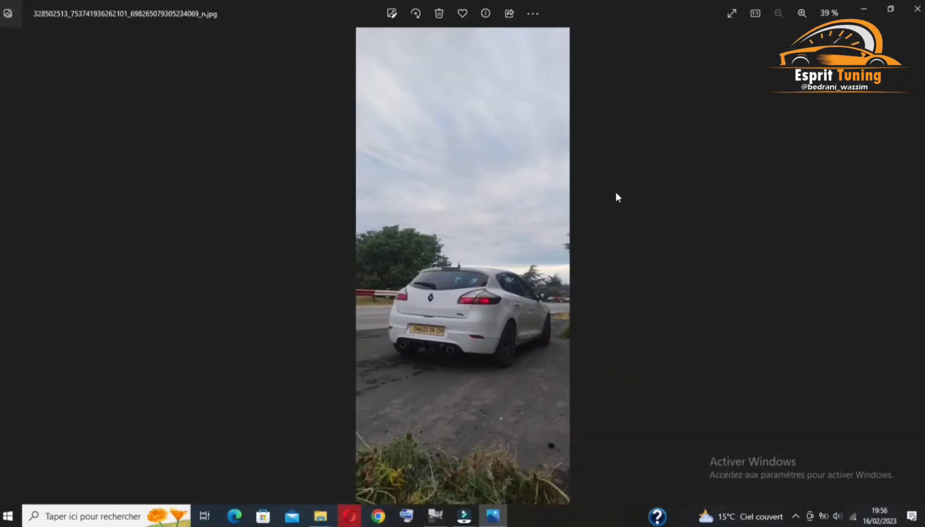